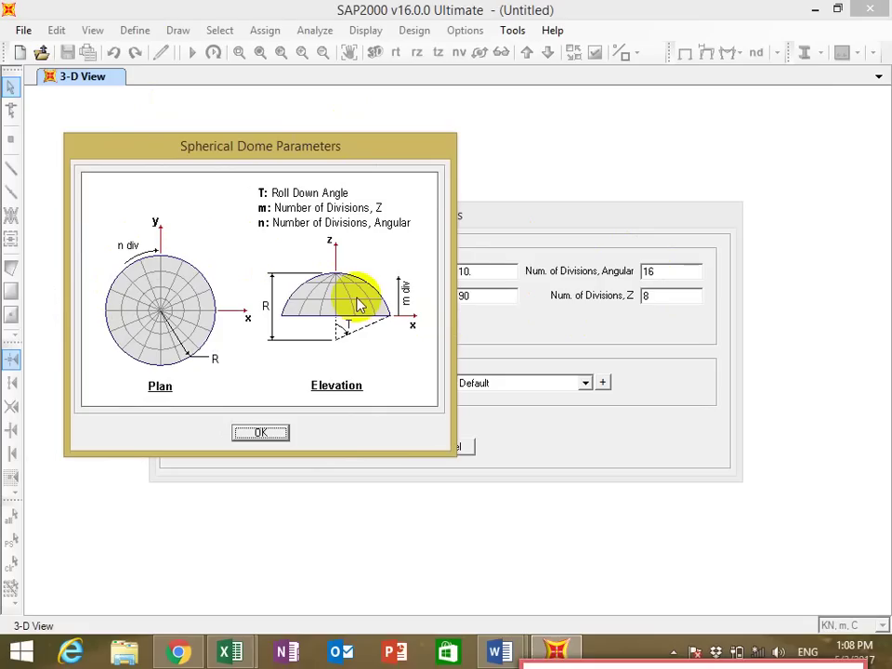
Step: Set the spherical dome's radius to 2 m and its number of angular divisions to 30
{"action": "left_click", "coordinate": [279, 431]}
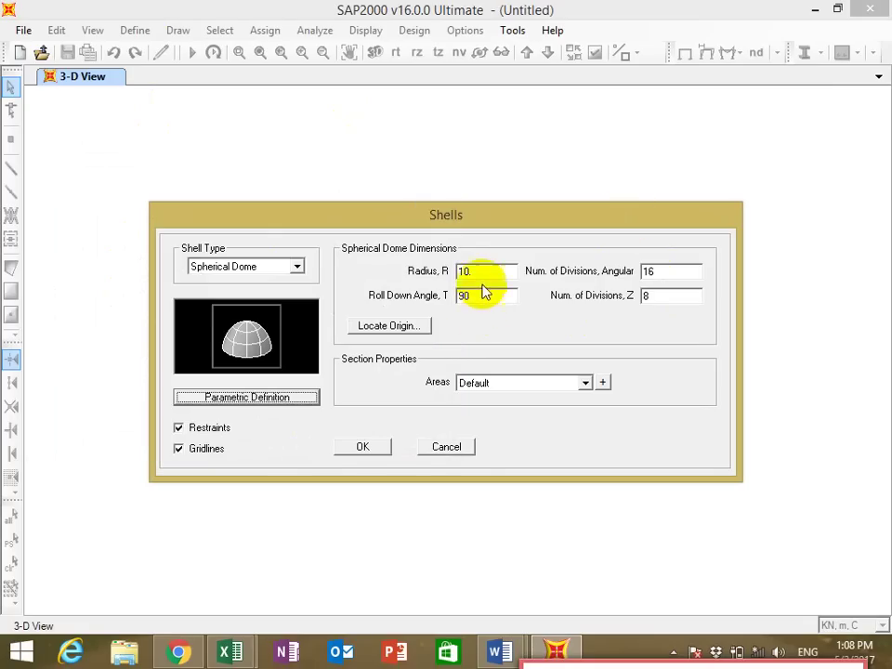
{"action": "double_click", "coordinate": [481, 270]}
{"action": "type", "text": "2"}
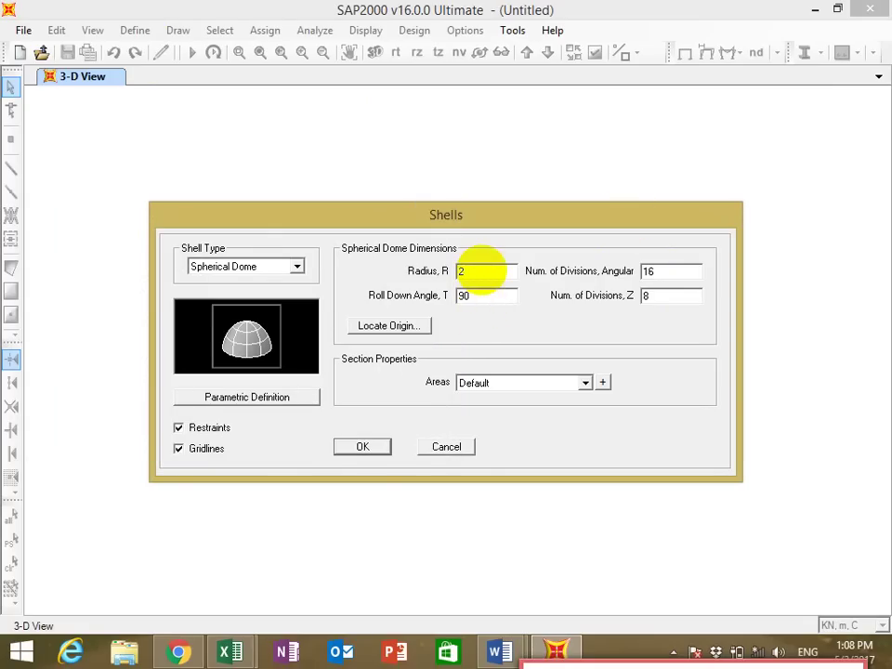
{"action": "double_click", "coordinate": [673, 271]}
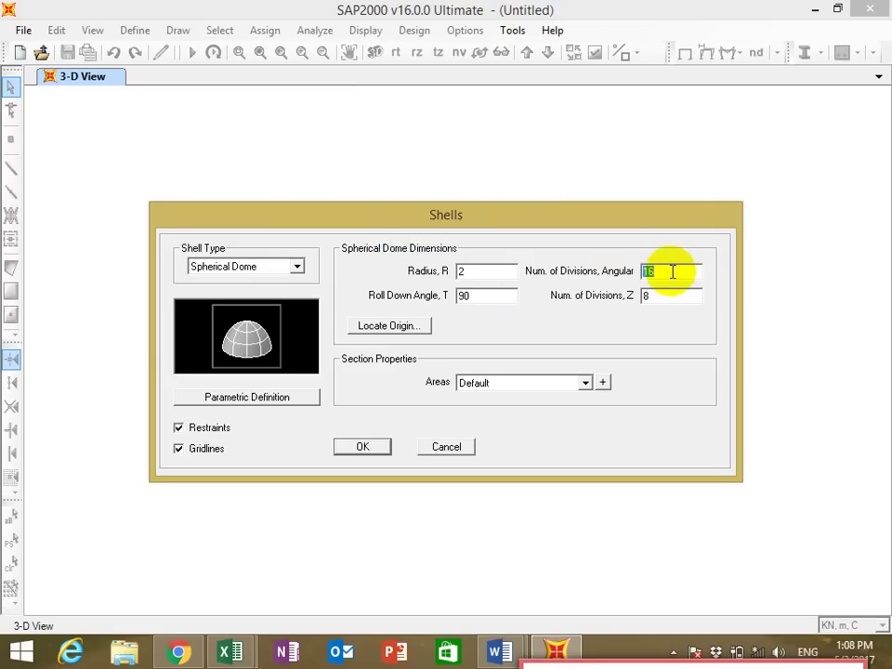
{"action": "type", "text": "30"}
{"action": "double_click", "coordinate": [672, 300]}
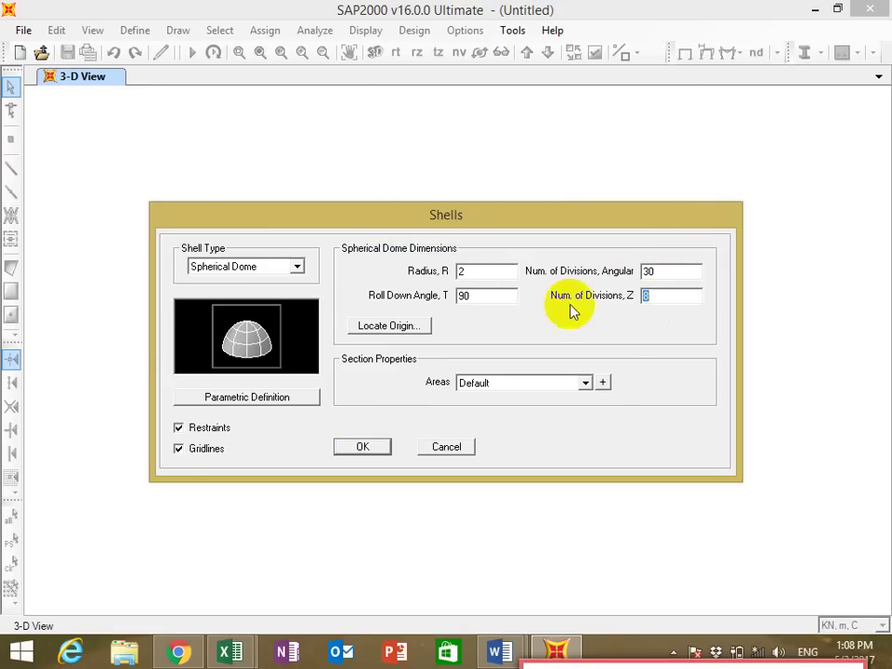
Step: Add a new area section of type Shell - Thick and use it for the dome's areas
{"action": "left_click", "coordinate": [603, 383]}
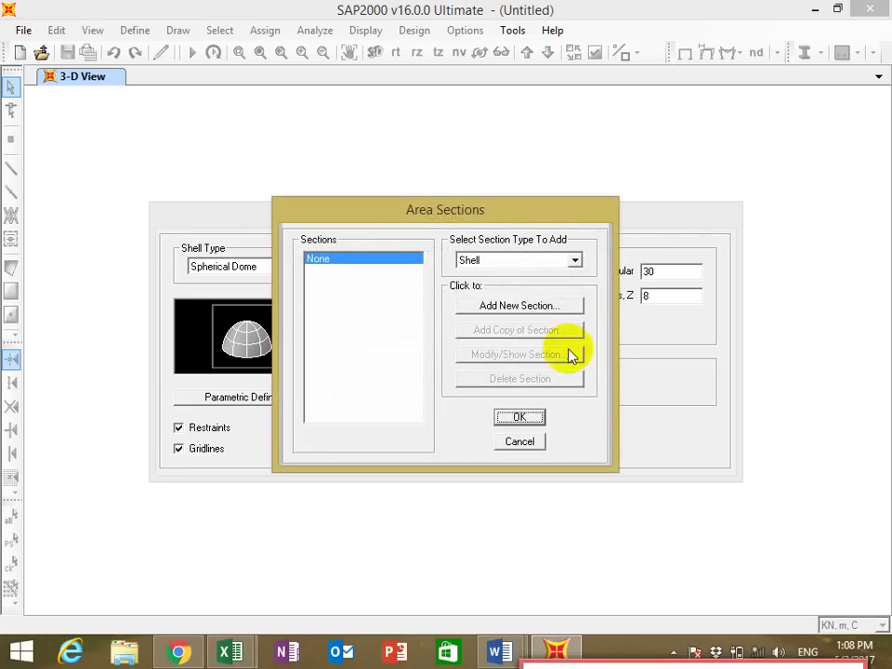
{"action": "left_click", "coordinate": [528, 305]}
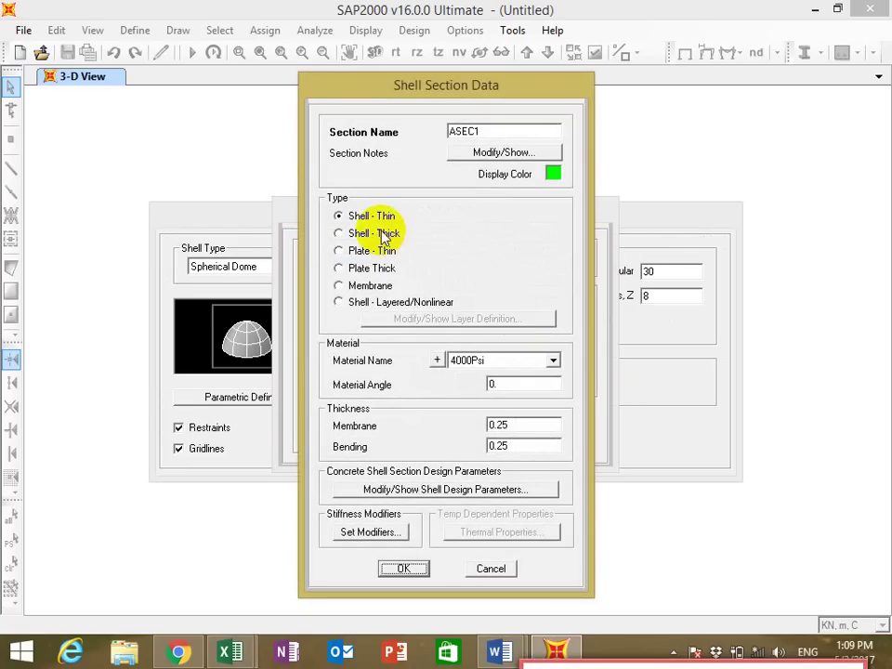
{"action": "left_click", "coordinate": [381, 235]}
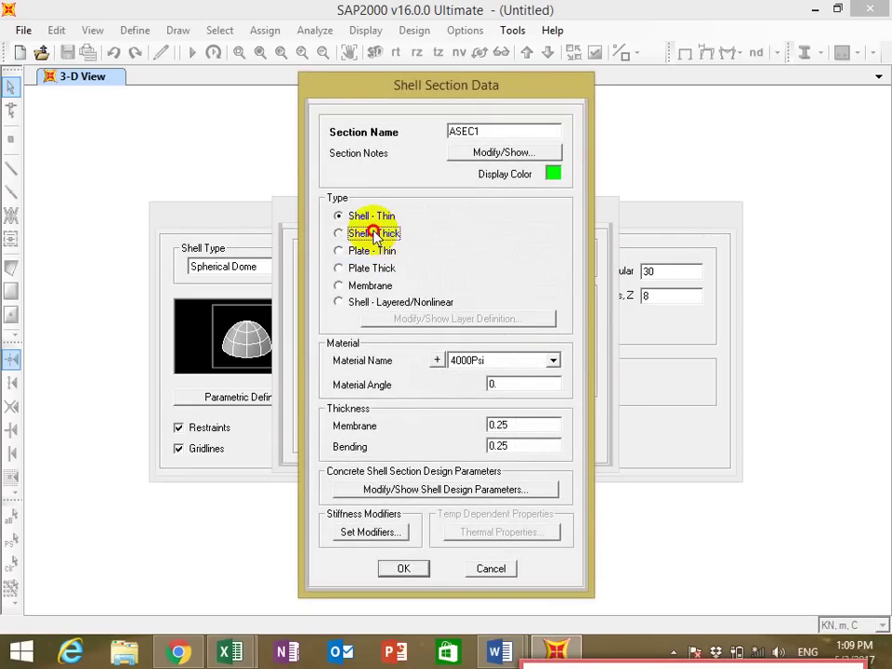
{"action": "left_click", "coordinate": [403, 569]}
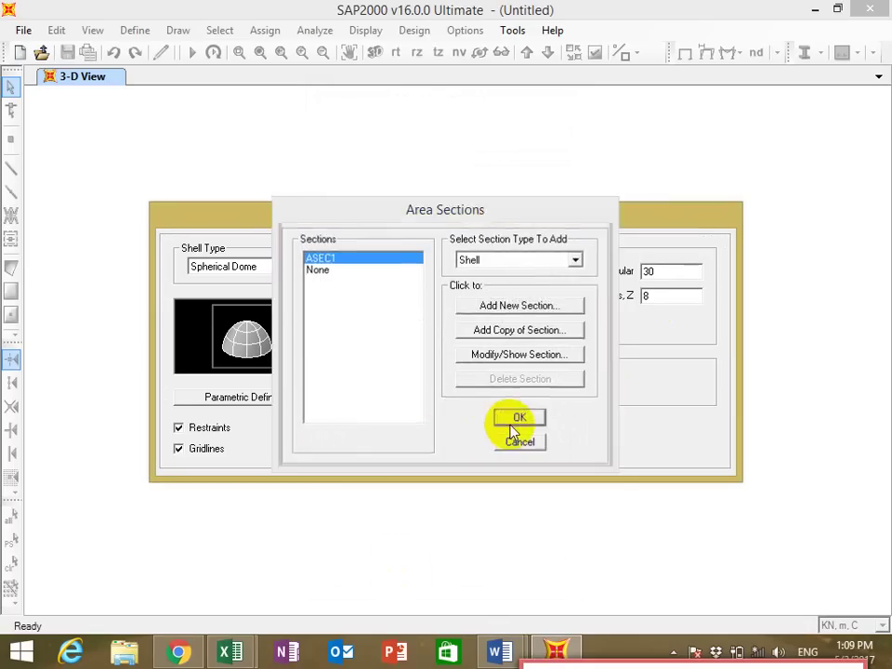
{"action": "left_click", "coordinate": [517, 420]}
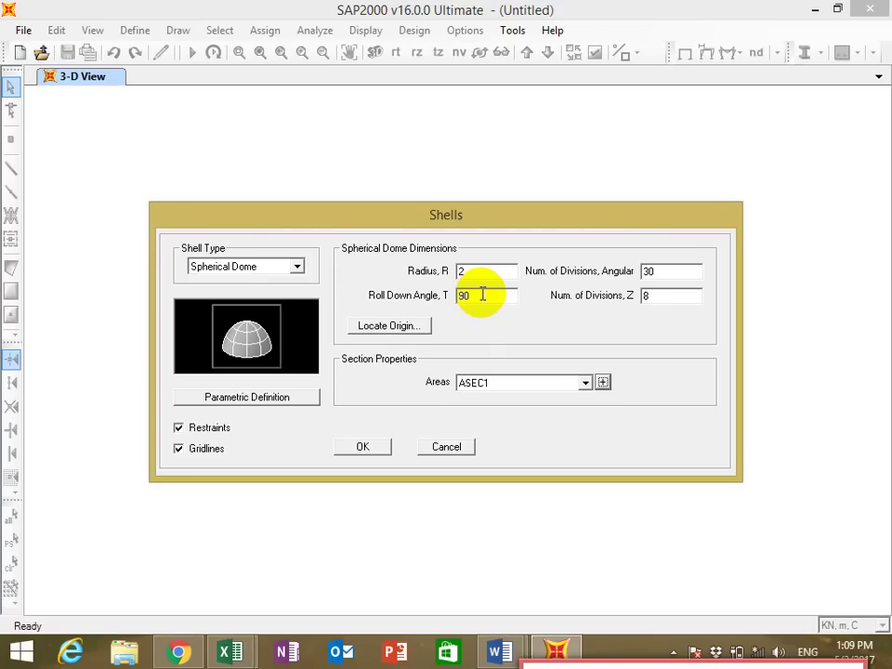
Step: Generate the spherical dome without gridlines and select all of its objects
{"action": "left_click", "coordinate": [207, 453]}
{"action": "left_click", "coordinate": [361, 449]}
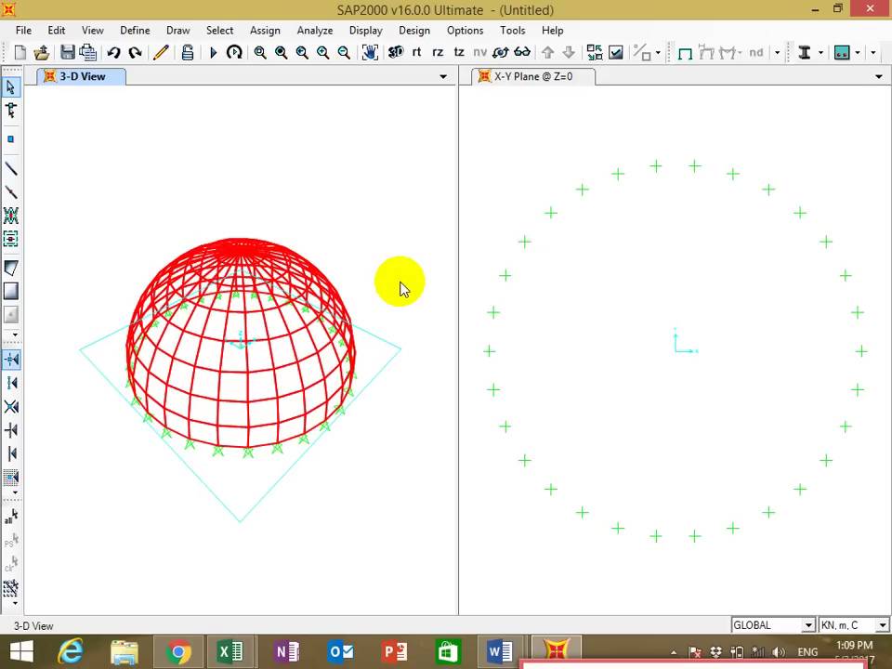
{"action": "key", "text": "ctrl+a"}
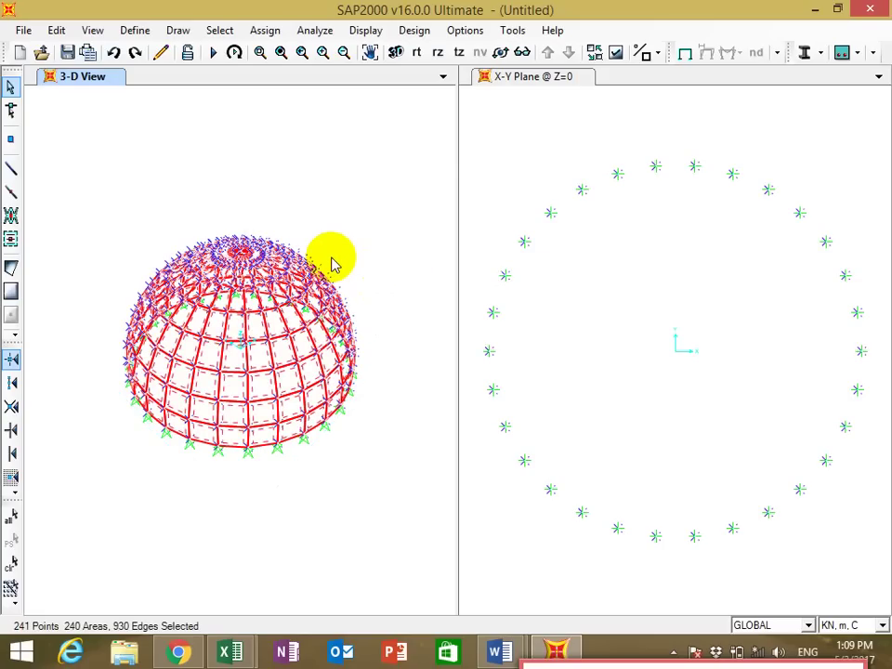
{"action": "left_click", "coordinate": [265, 30]}
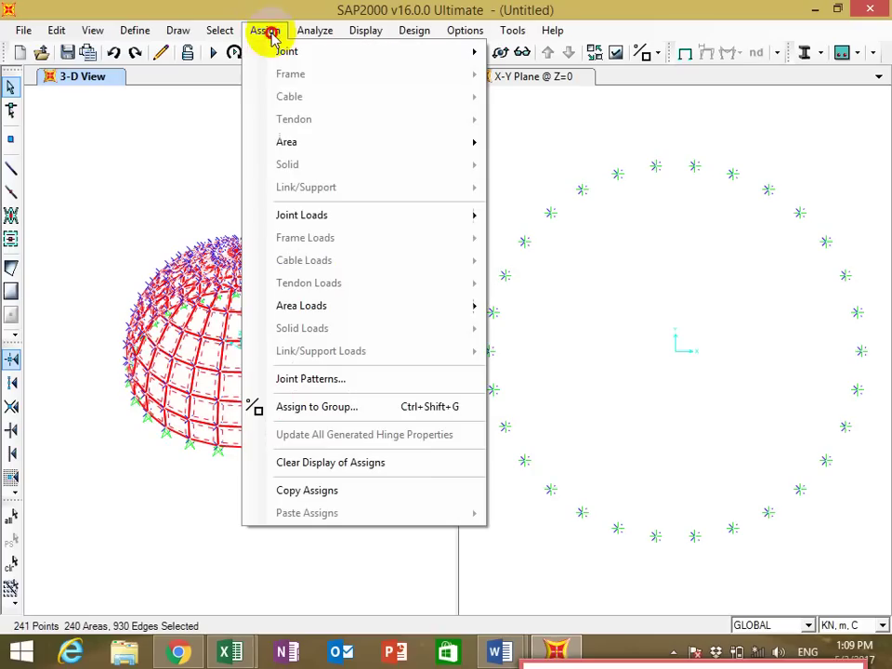
{"action": "mouse_move", "coordinate": [423, 303]}
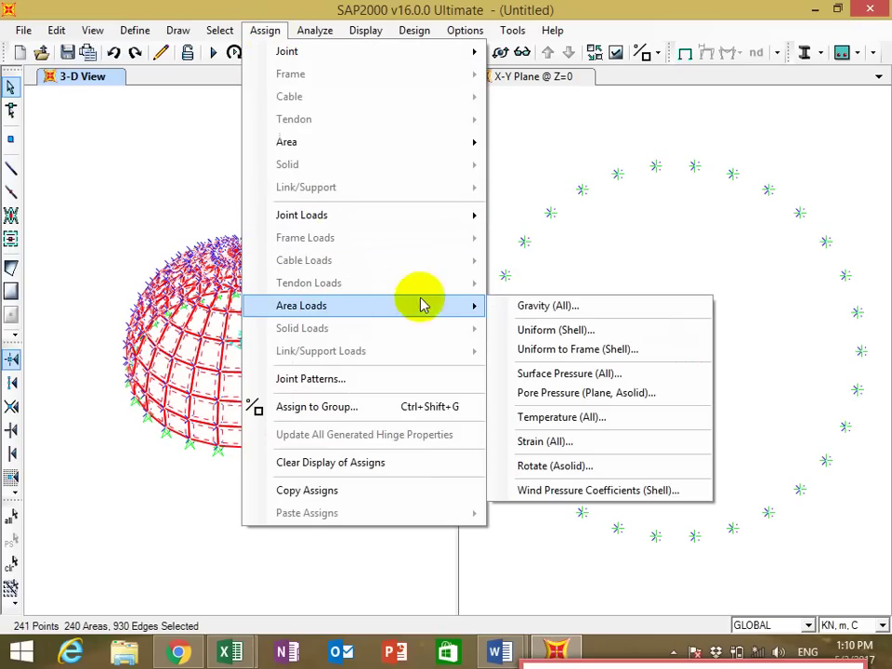
{"action": "left_click", "coordinate": [532, 332]}
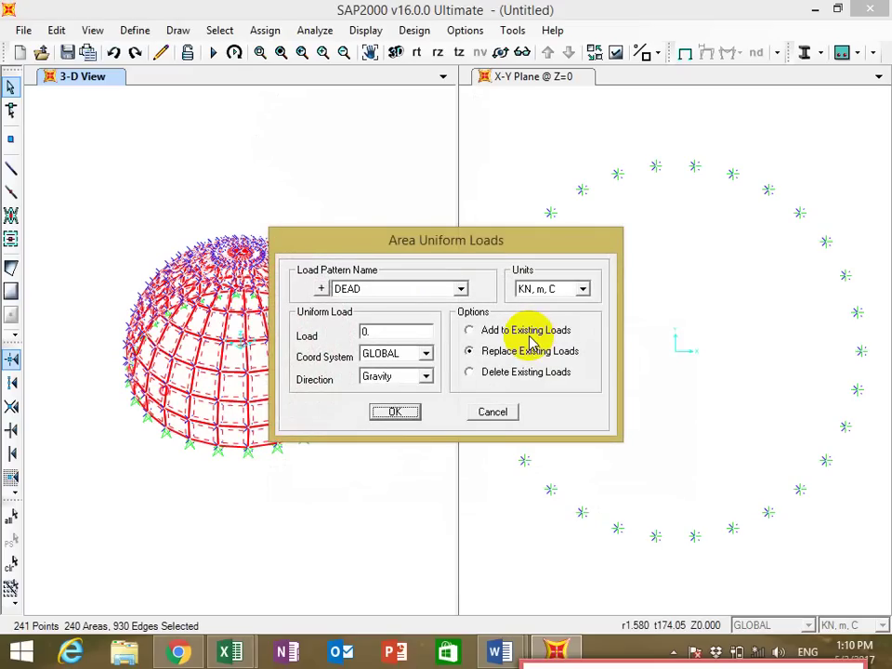
{"action": "type", "text": "8"}
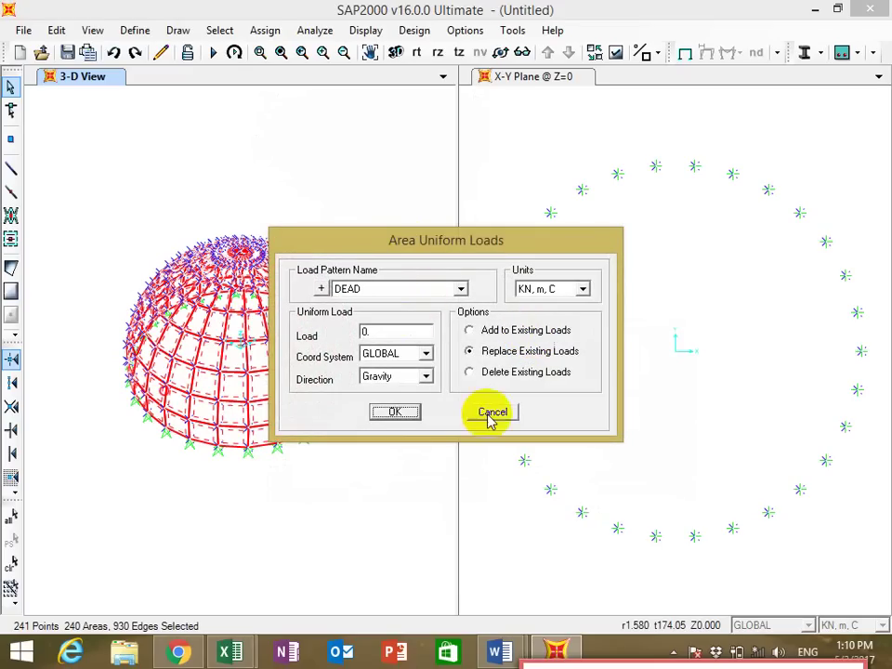
{"action": "left_click", "coordinate": [490, 415]}
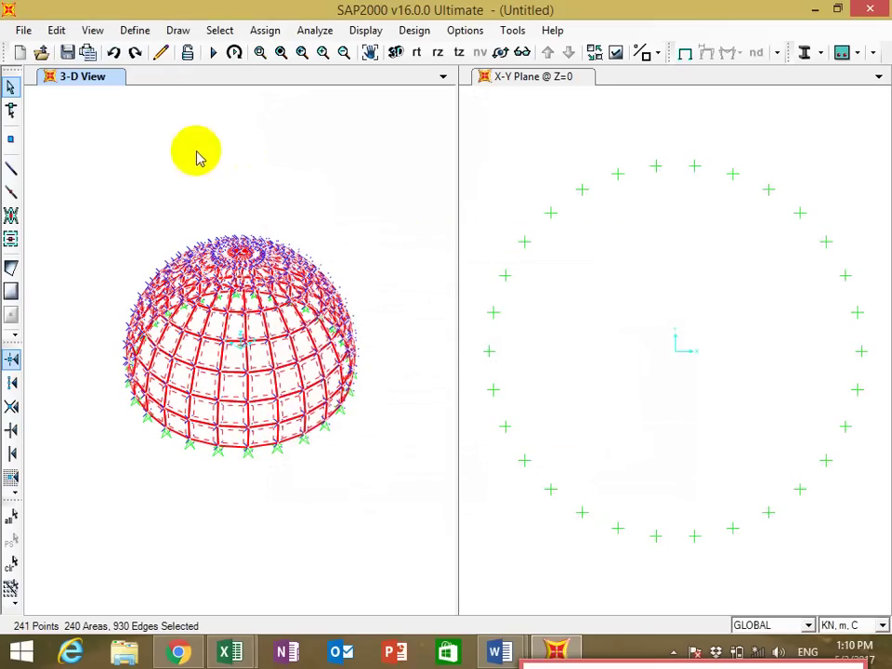
Step: Add a load pattern named Live with type LIVE
{"action": "left_click", "coordinate": [133, 30]}
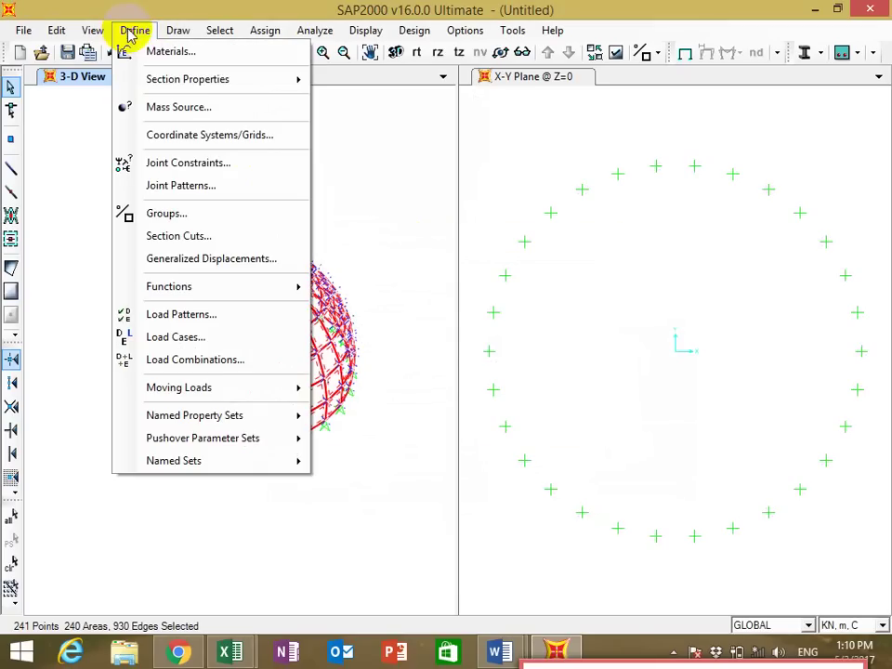
{"action": "left_click", "coordinate": [205, 313]}
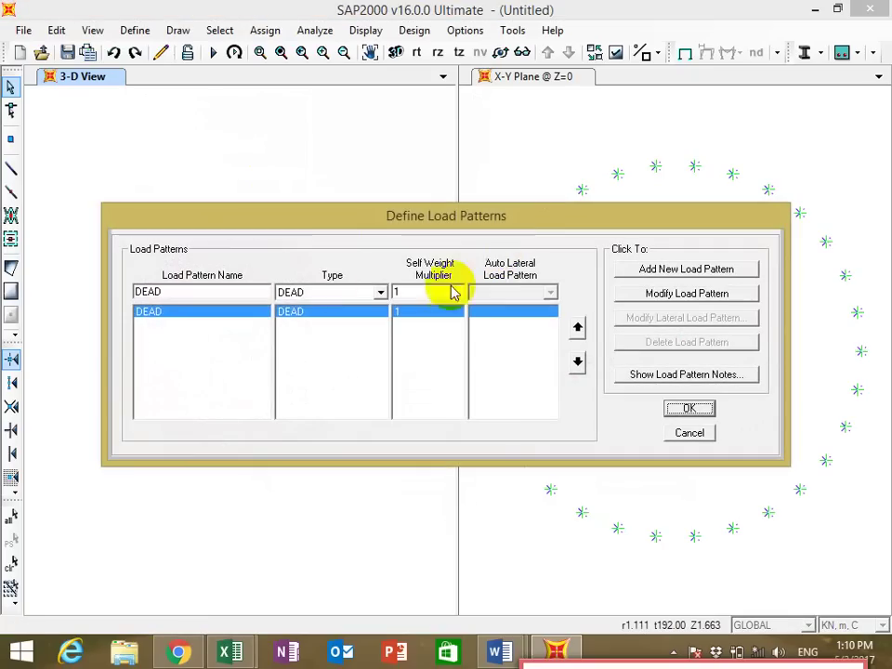
{"action": "double_click", "coordinate": [261, 293]}
{"action": "type", "text": "Live"}
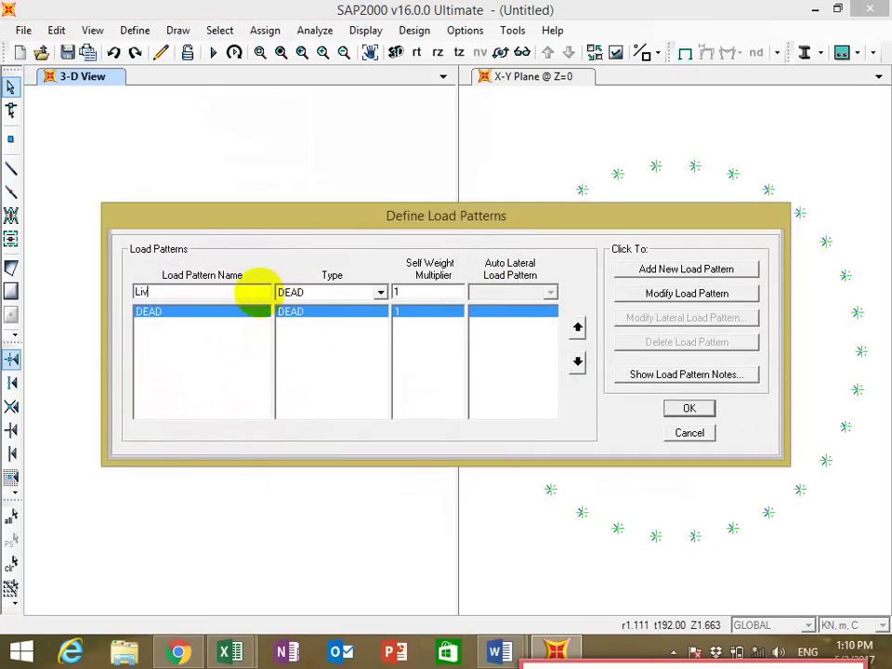
{"action": "left_click", "coordinate": [364, 296]}
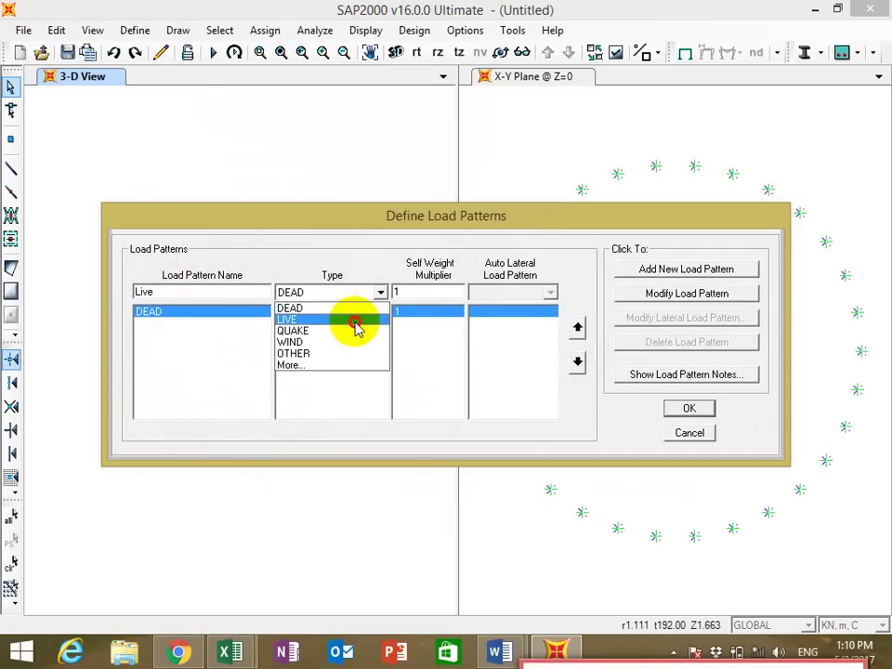
{"action": "left_click", "coordinate": [354, 322]}
{"action": "left_click", "coordinate": [656, 271]}
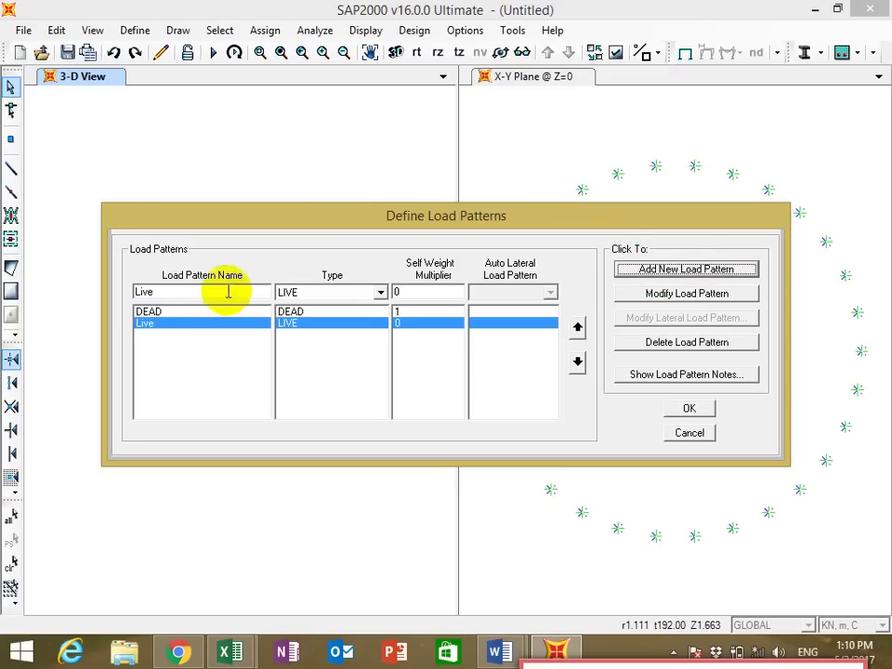
Step: Add a load pattern named Snow with type SNOW and accept the load pattern definitions
{"action": "double_click", "coordinate": [229, 293]}
{"action": "type", "text": "Snow"}
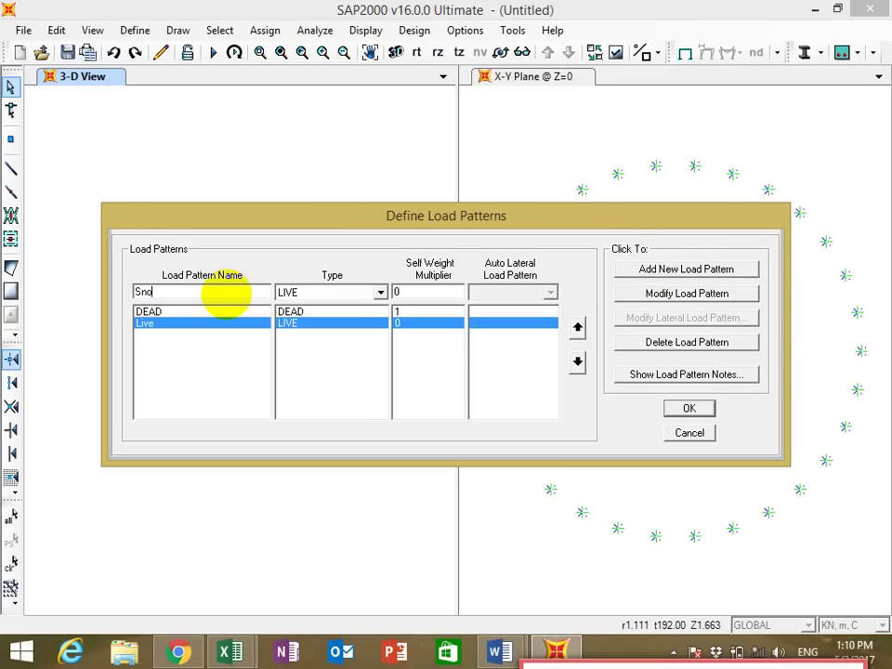
{"action": "left_click", "coordinate": [289, 293]}
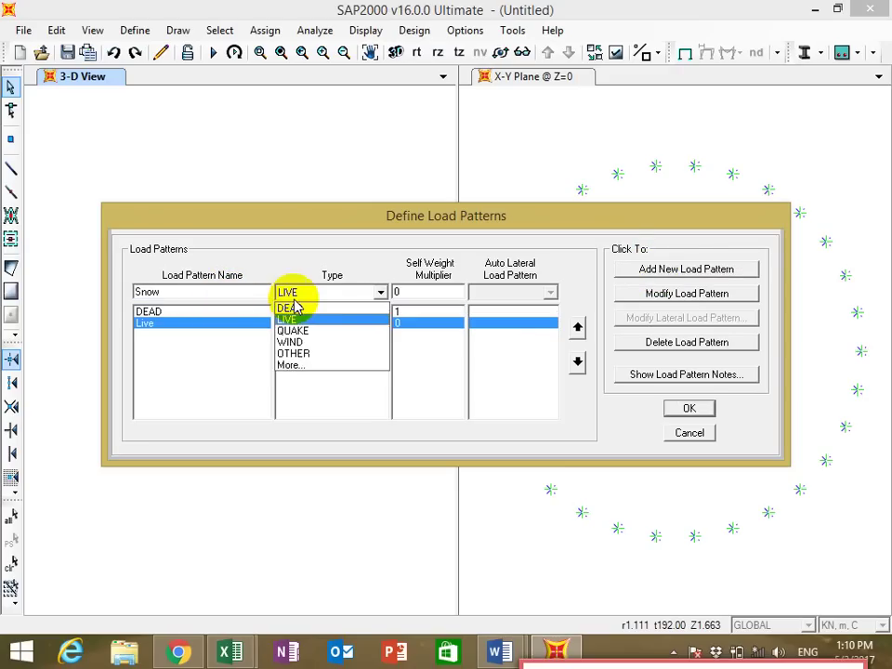
{"action": "left_click", "coordinate": [329, 365]}
{"action": "left_click", "coordinate": [328, 366]}
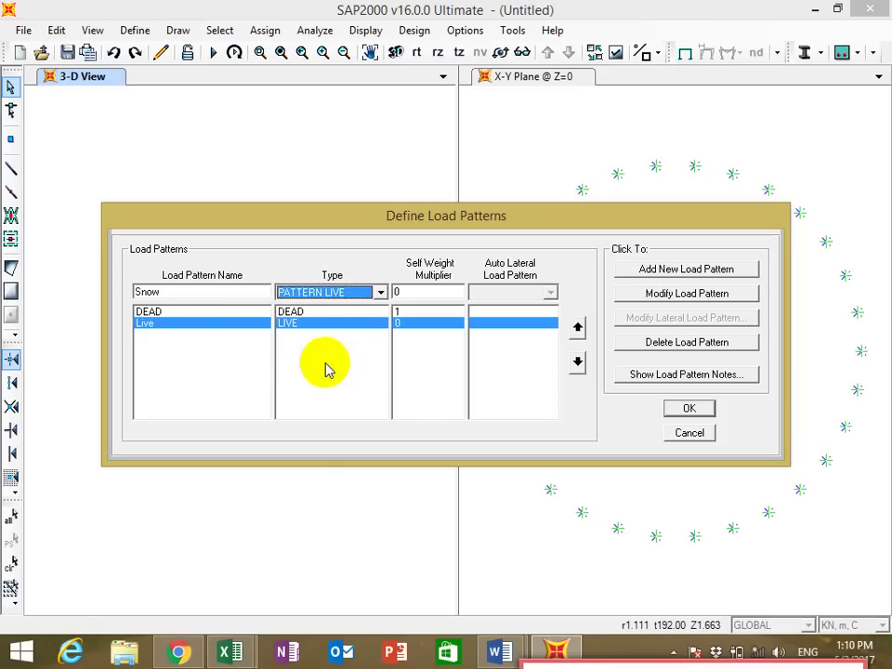
{"action": "left_click", "coordinate": [380, 293]}
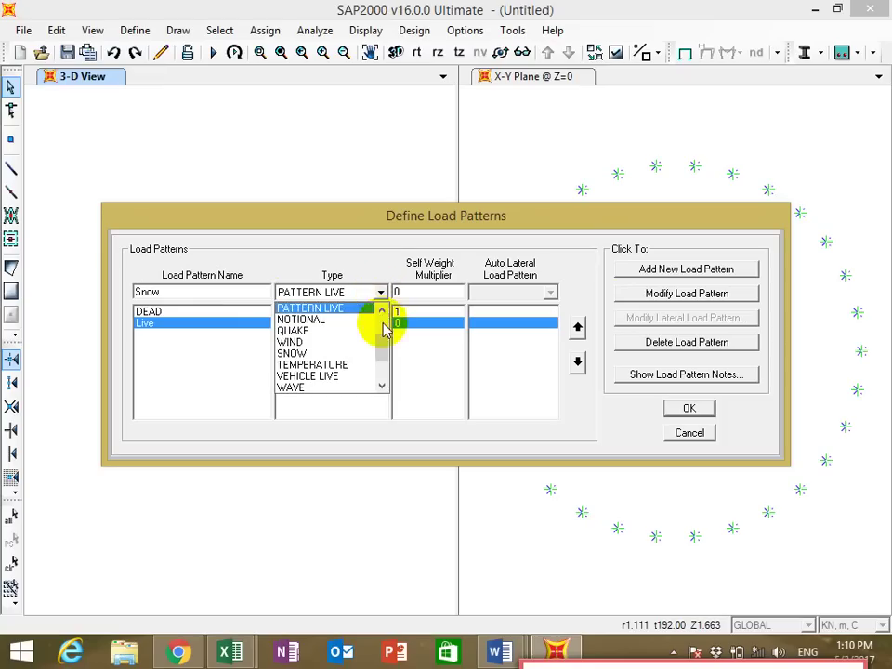
{"action": "left_click", "coordinate": [307, 355]}
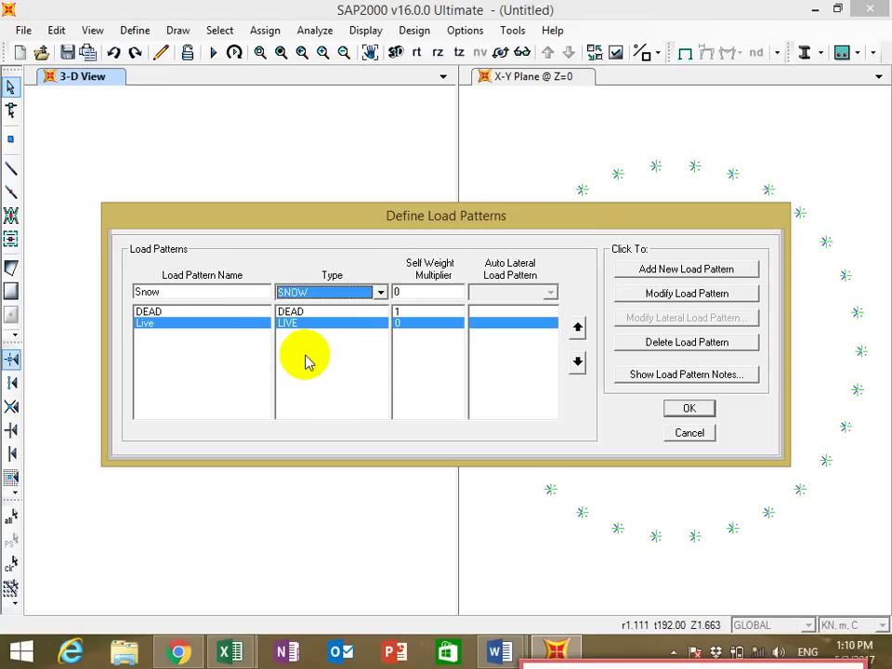
{"action": "left_click", "coordinate": [638, 269]}
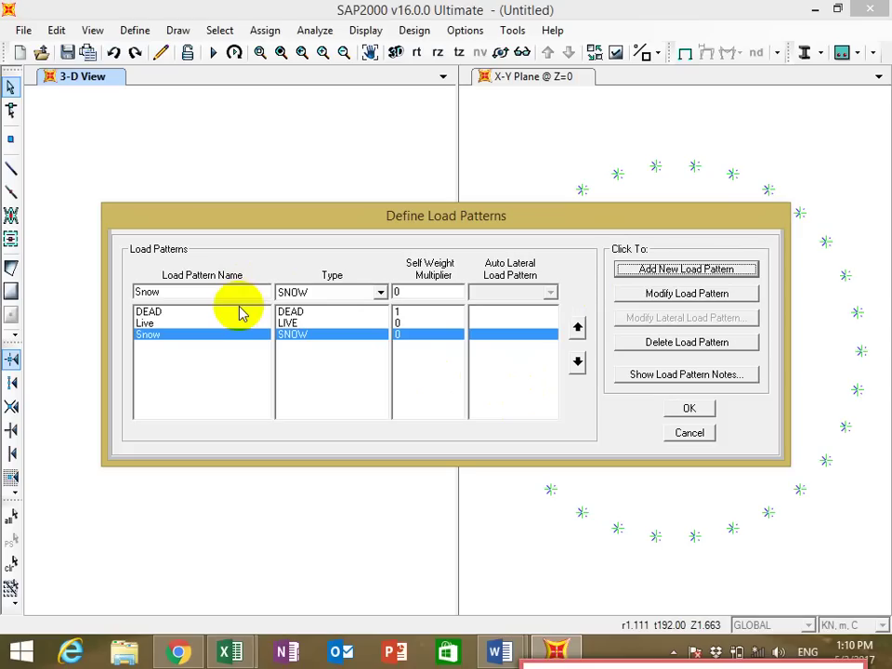
{"action": "left_click", "coordinate": [688, 407]}
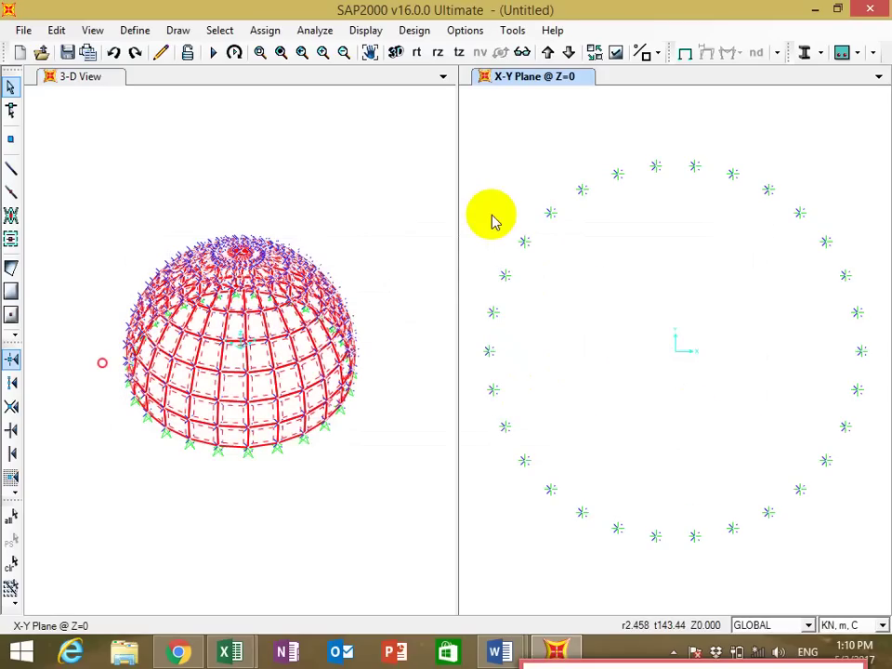
Step: Assign a uniform shell area load of 1 kN/m² to the selected dome areas for the Live pattern, in the Z Projected direction
{"action": "left_click", "coordinate": [264, 29]}
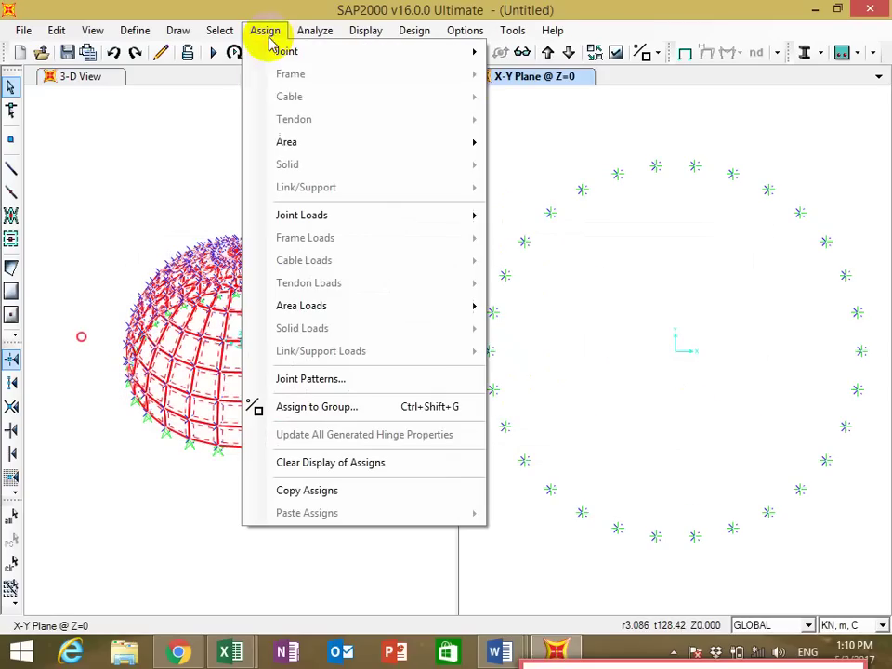
{"action": "mouse_move", "coordinate": [335, 305]}
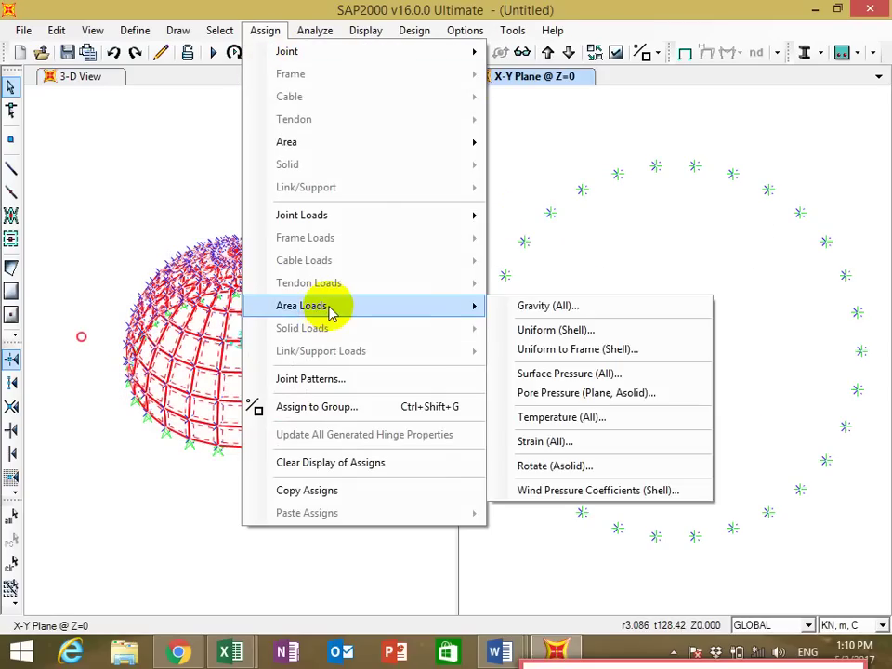
{"action": "left_click", "coordinate": [524, 329]}
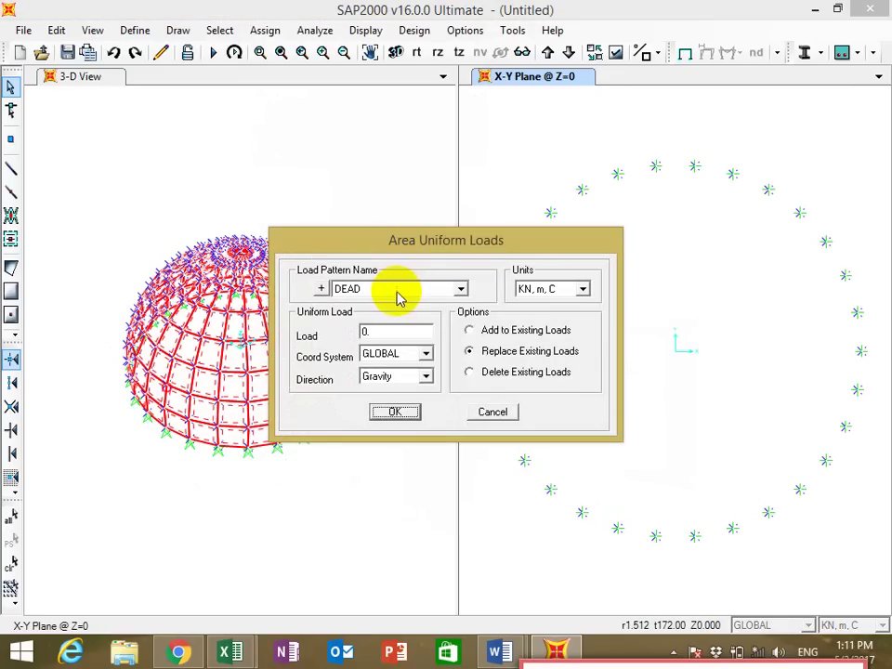
{"action": "left_click", "coordinate": [398, 295]}
{"action": "left_click", "coordinate": [394, 316]}
{"action": "double_click", "coordinate": [390, 332]}
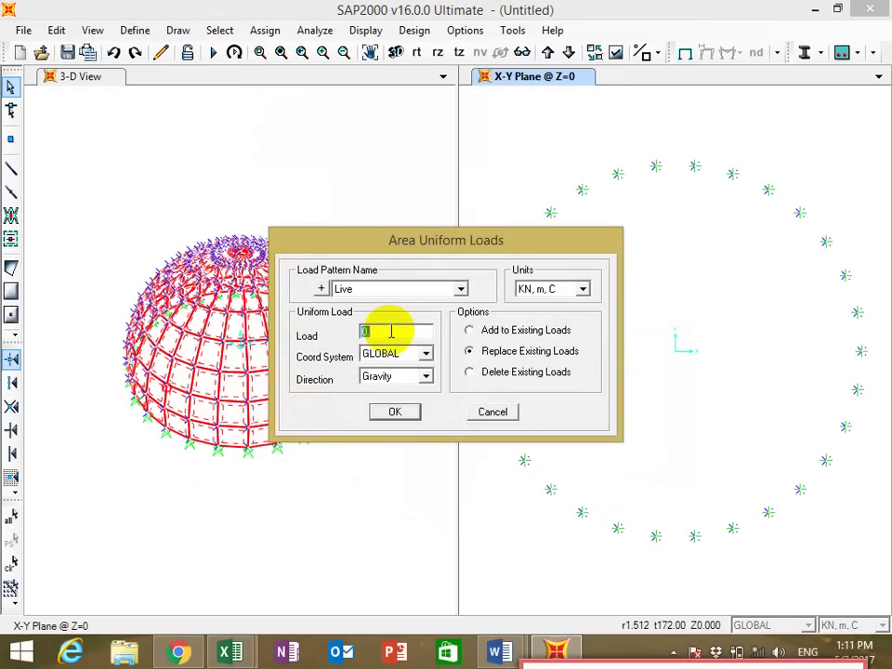
{"action": "type", "text": "1"}
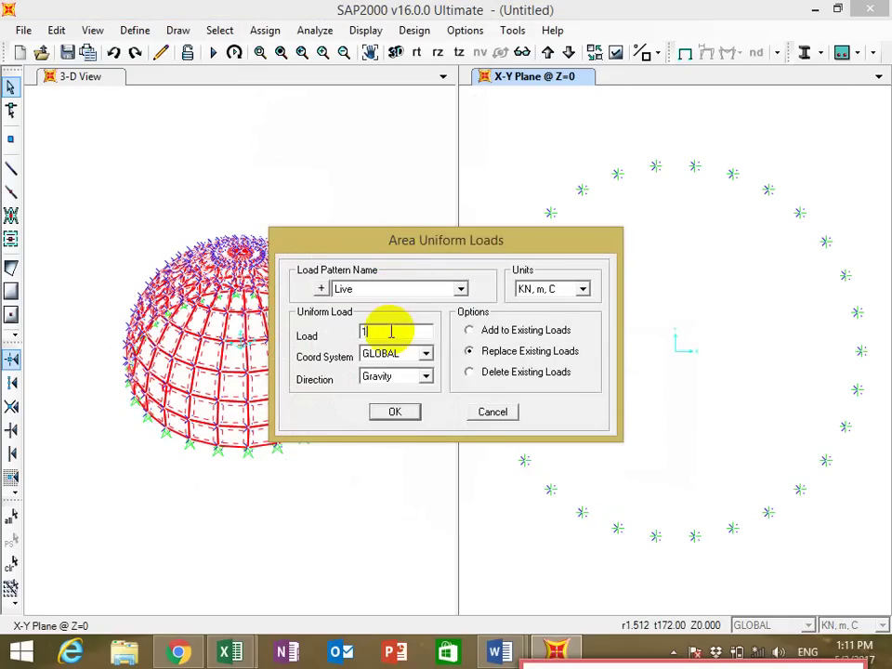
{"action": "left_click", "coordinate": [400, 380]}
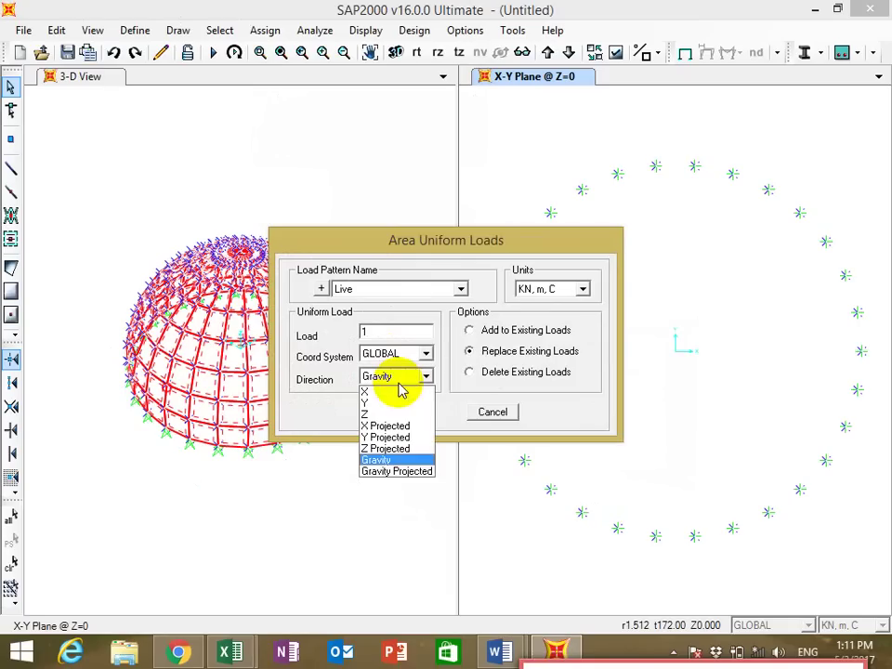
{"action": "left_click", "coordinate": [408, 449]}
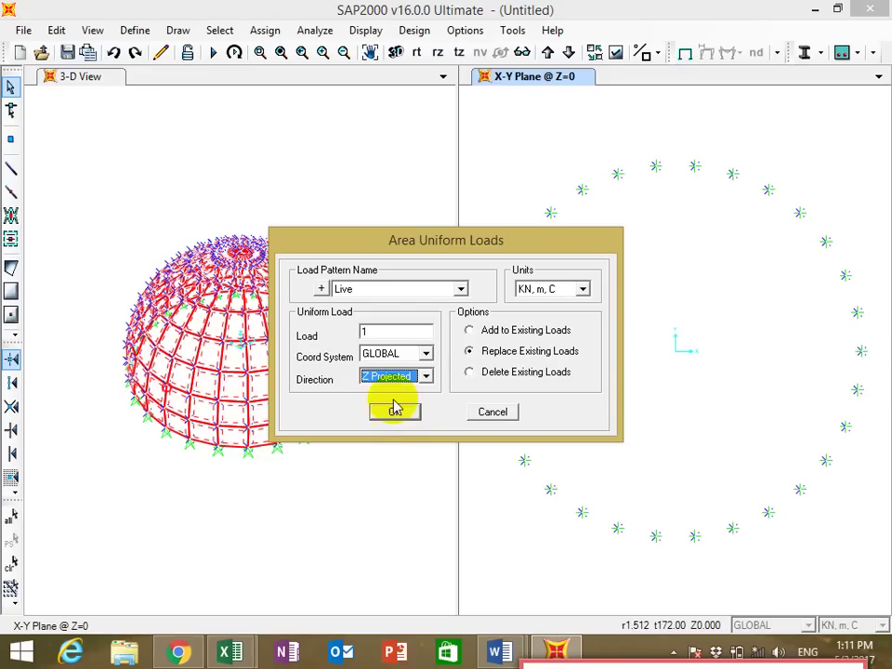
{"action": "left_click", "coordinate": [395, 411]}
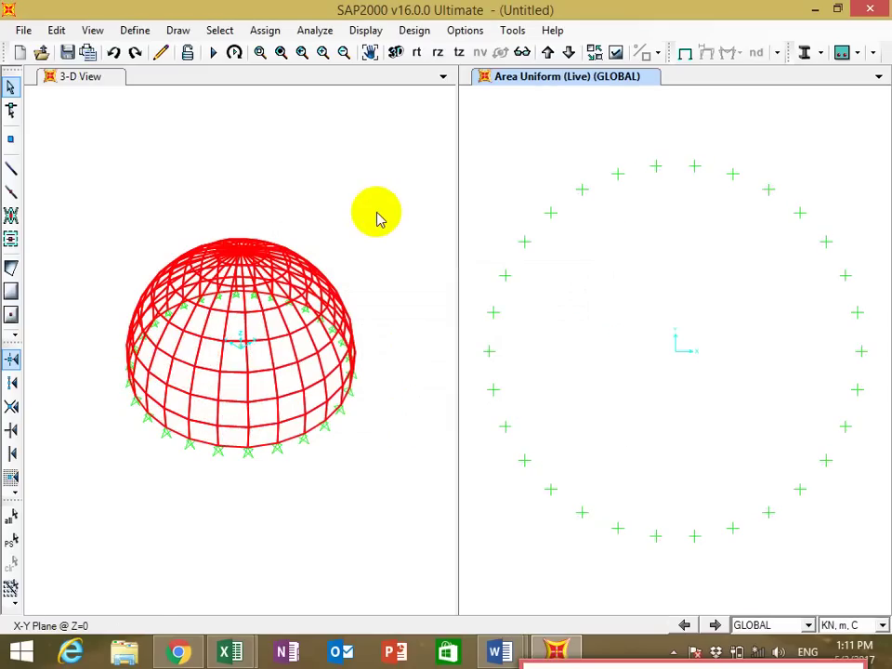
Step: Assign a uniform shell area load of 2 kN/m² to all dome areas for the Snow pattern, keeping the Z Projected direction
{"action": "left_click", "coordinate": [261, 38]}
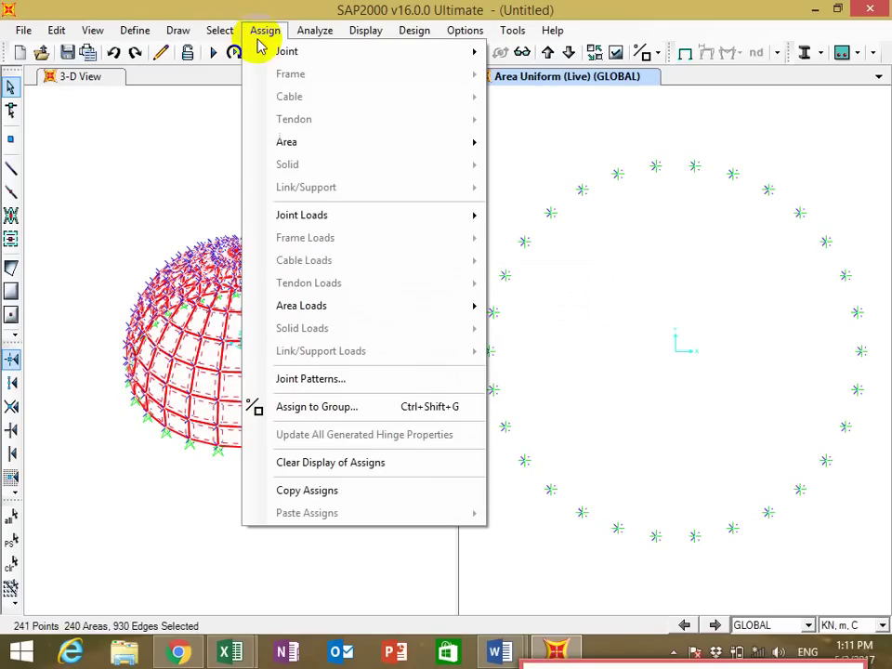
{"action": "mouse_move", "coordinate": [429, 306]}
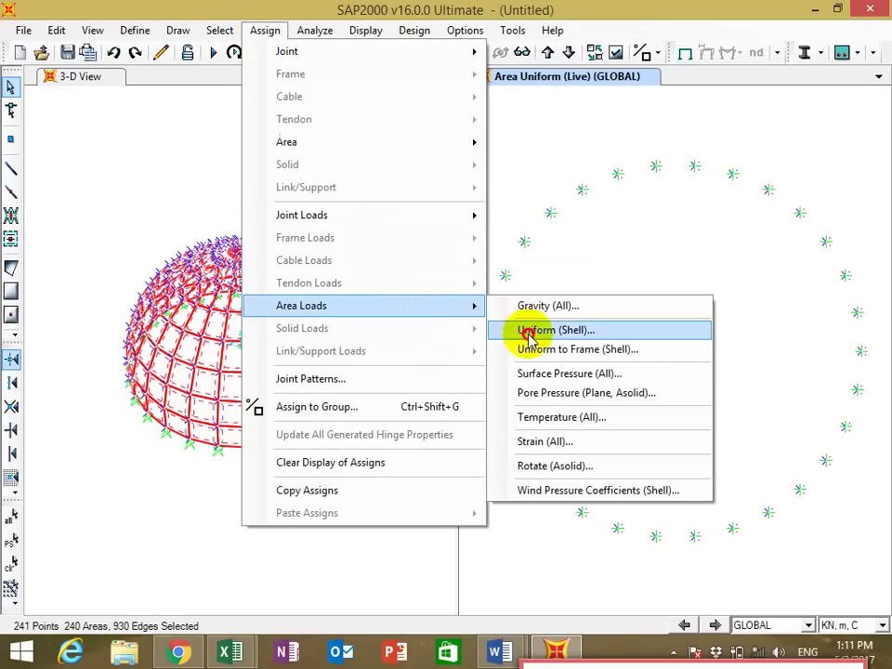
{"action": "left_click", "coordinate": [521, 330]}
{"action": "left_click", "coordinate": [400, 289]}
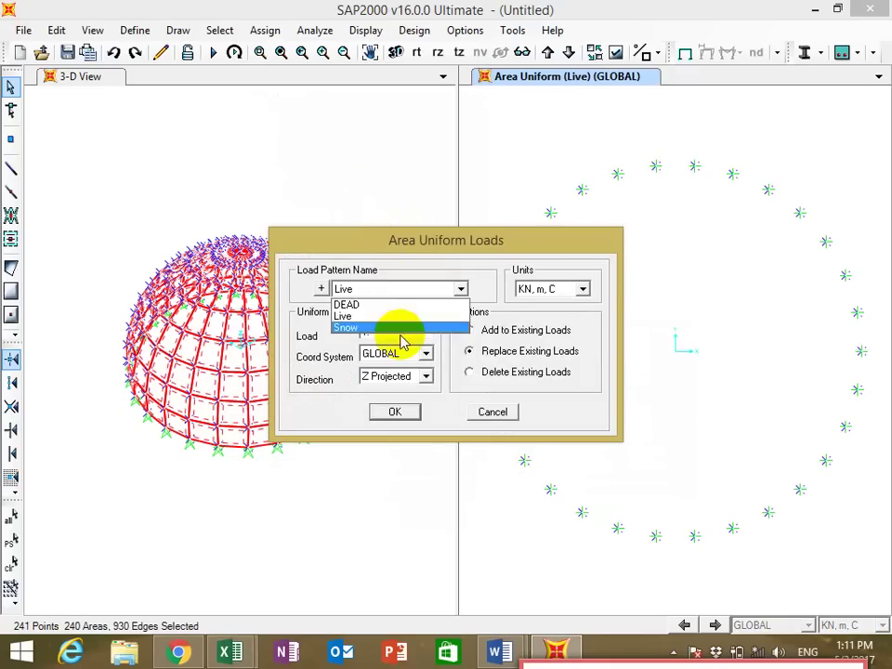
{"action": "left_click", "coordinate": [400, 336]}
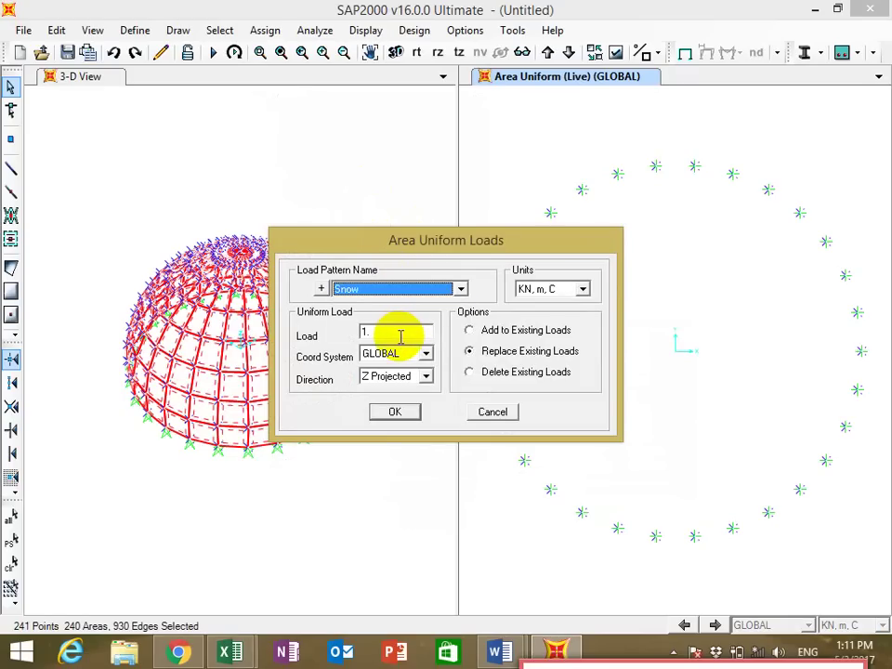
{"action": "double_click", "coordinate": [394, 336]}
{"action": "type", "text": "2"}
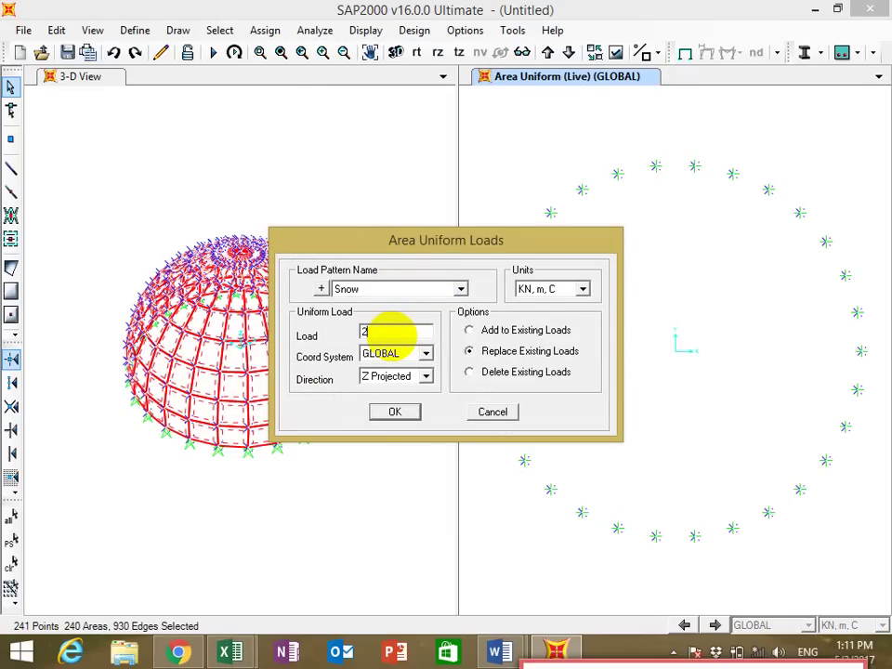
{"action": "left_click", "coordinate": [396, 412]}
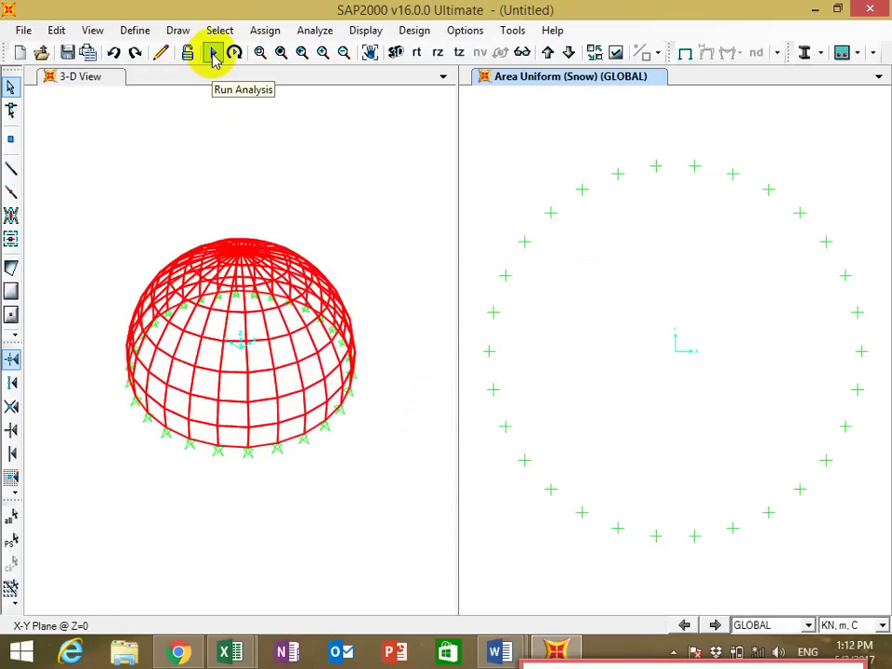
Step: Run the analysis with the MODAL case excluded, saving the model file as dome
{"action": "left_click", "coordinate": [213, 54]}
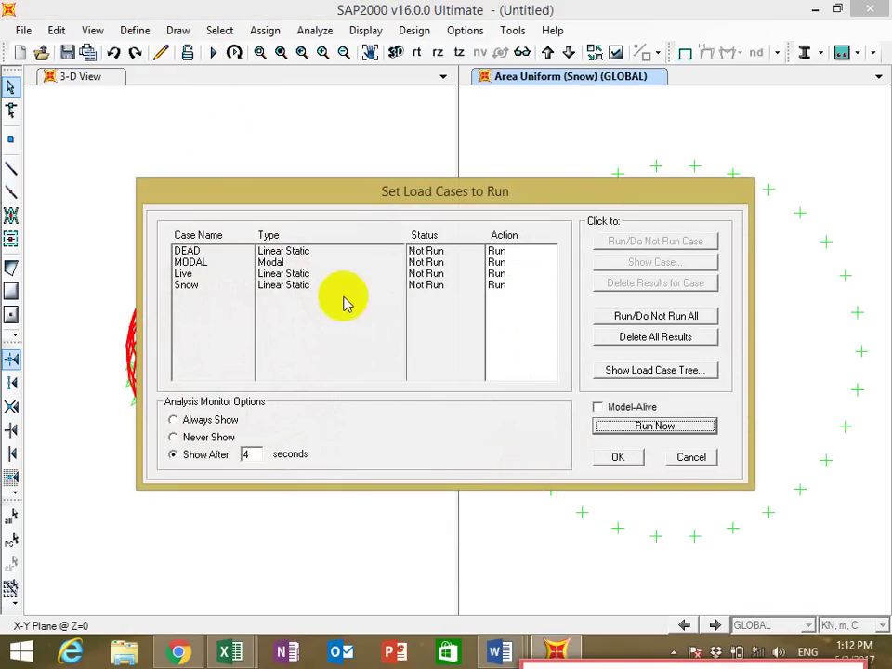
{"action": "left_click", "coordinate": [330, 274]}
{"action": "left_click", "coordinate": [325, 264]}
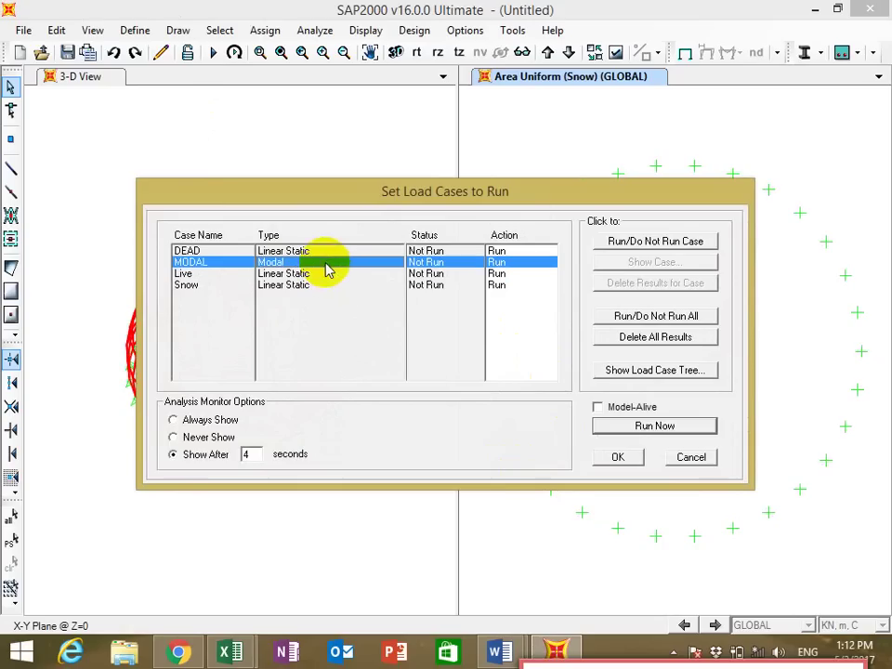
{"action": "left_click", "coordinate": [655, 240]}
{"action": "left_click", "coordinate": [654, 425]}
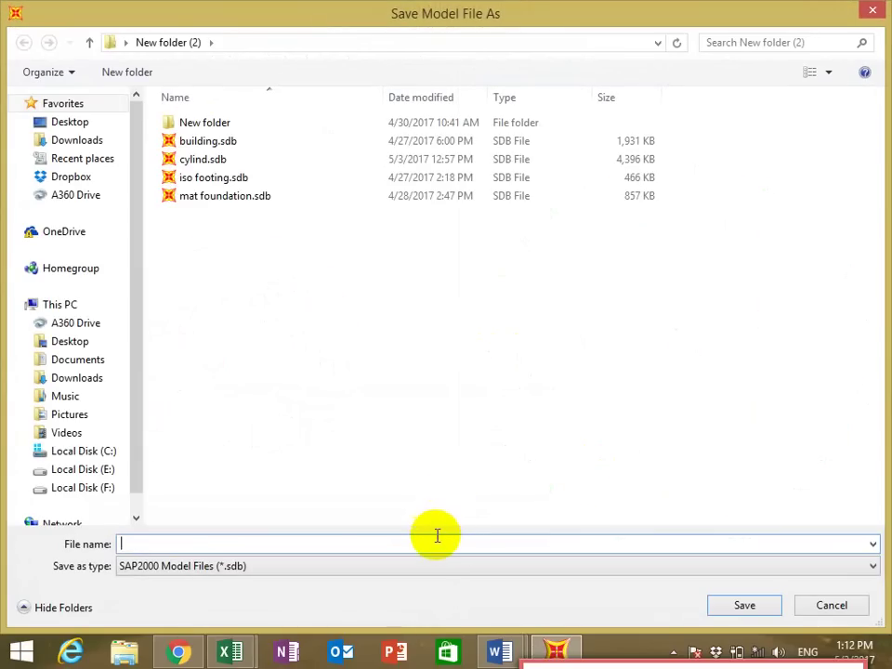
{"action": "type", "text": "dome"}
{"action": "key", "text": "Return"}
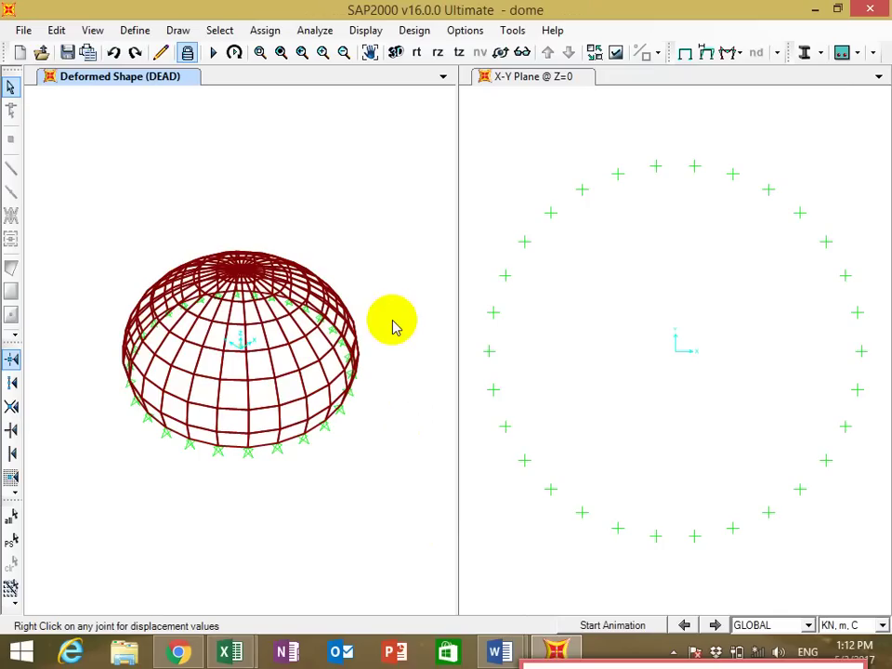
Step: Play the animation of the dome's deformed shape for the DEAD case and stop it
{"action": "left_click", "coordinate": [614, 627]}
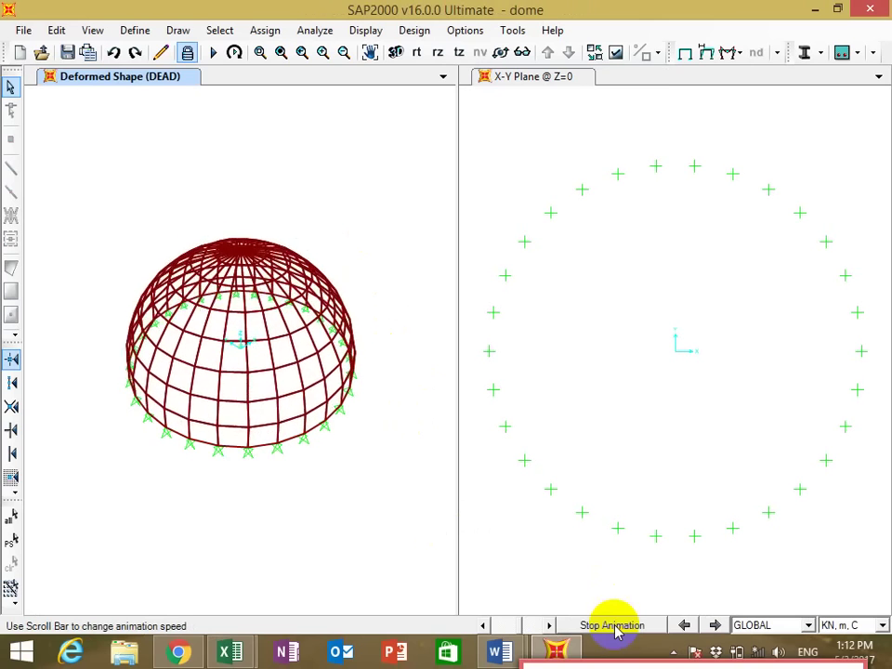
{"action": "left_click", "coordinate": [612, 626]}
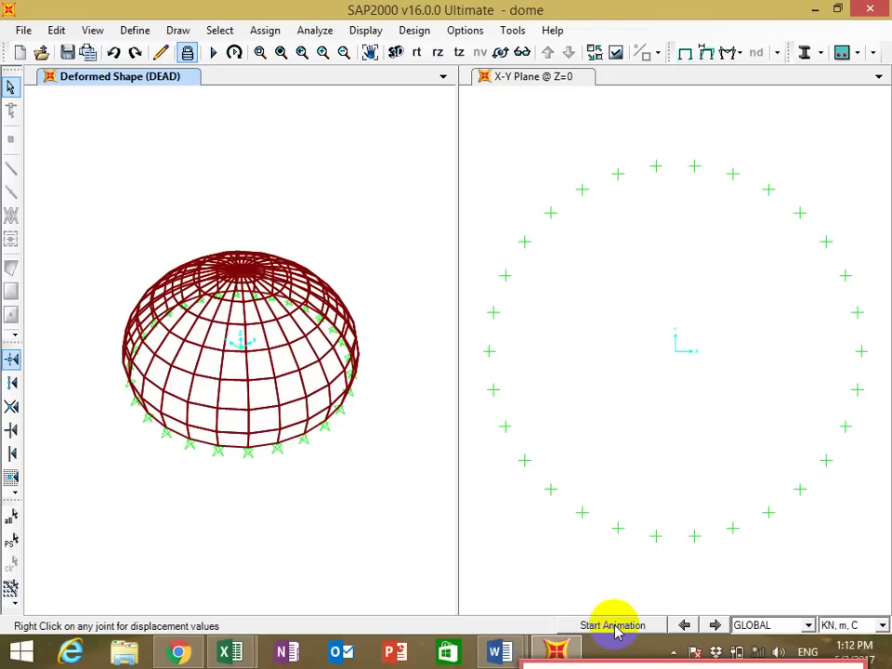
{"action": "left_click", "coordinate": [490, 350]}
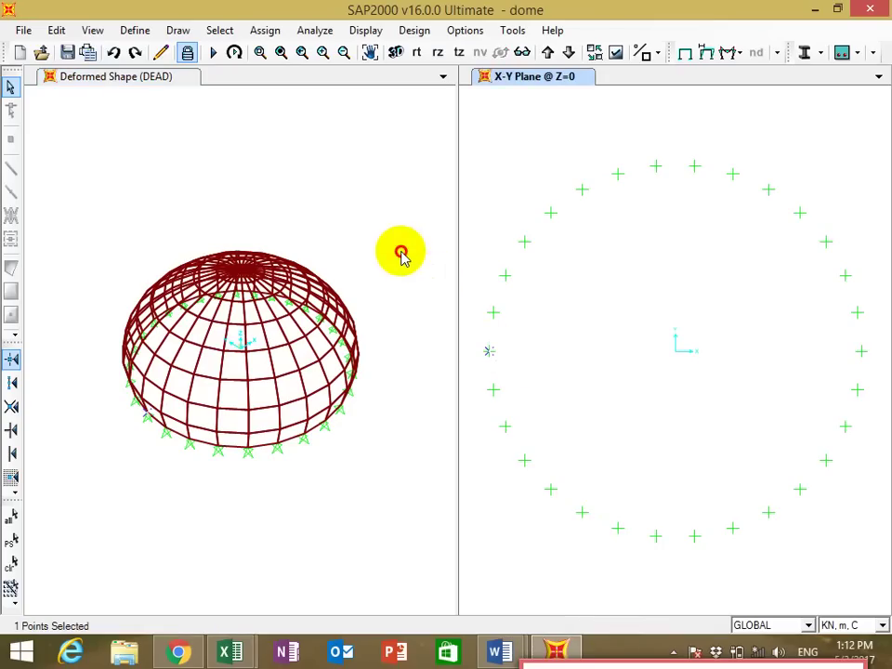
Step: Turn on the area local axes in the 3-D view and show the undeformed dome to inspect its shell elements up close
{"action": "left_click", "coordinate": [625, 59]}
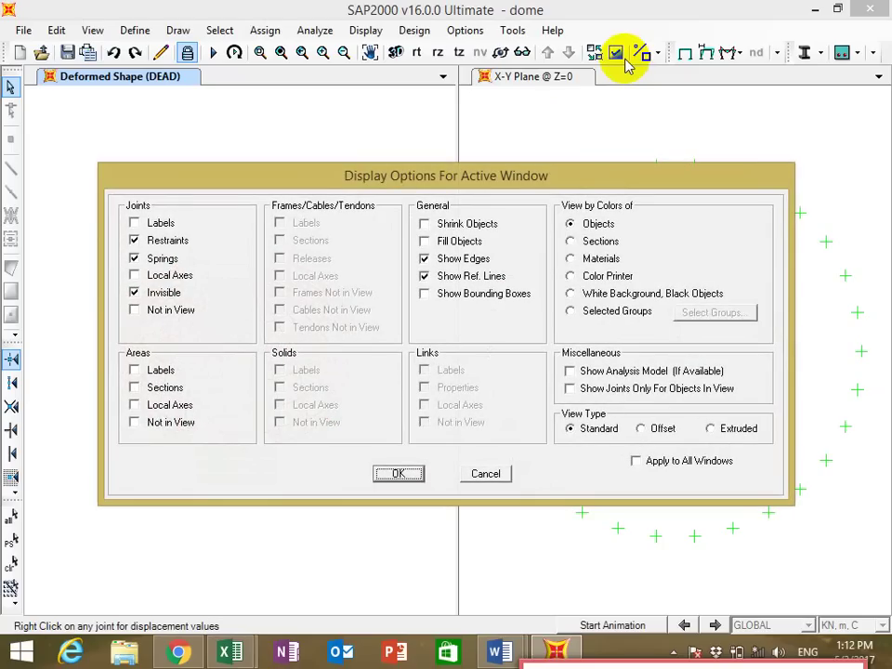
{"action": "left_click", "coordinate": [160, 405]}
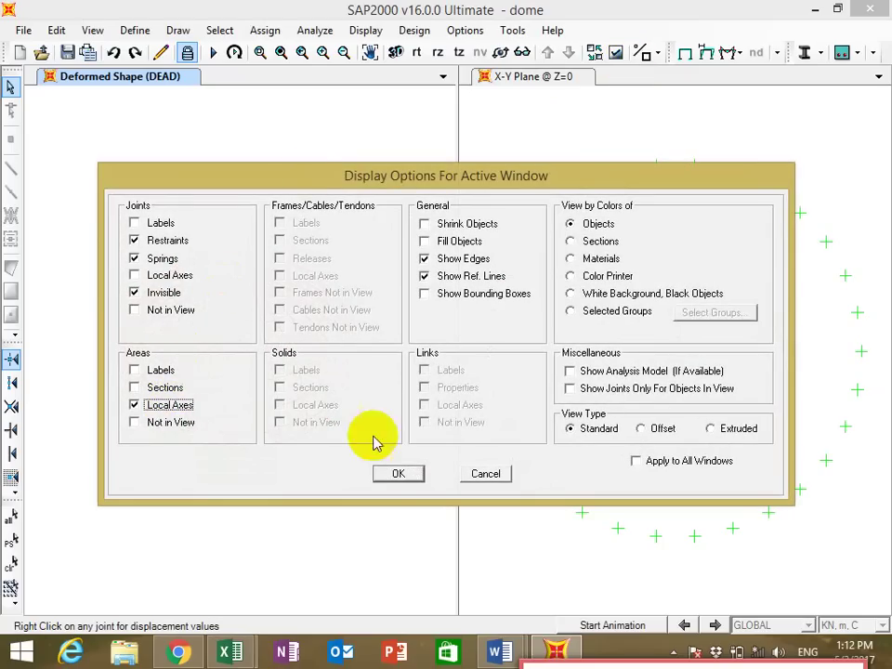
{"action": "left_click", "coordinate": [396, 474]}
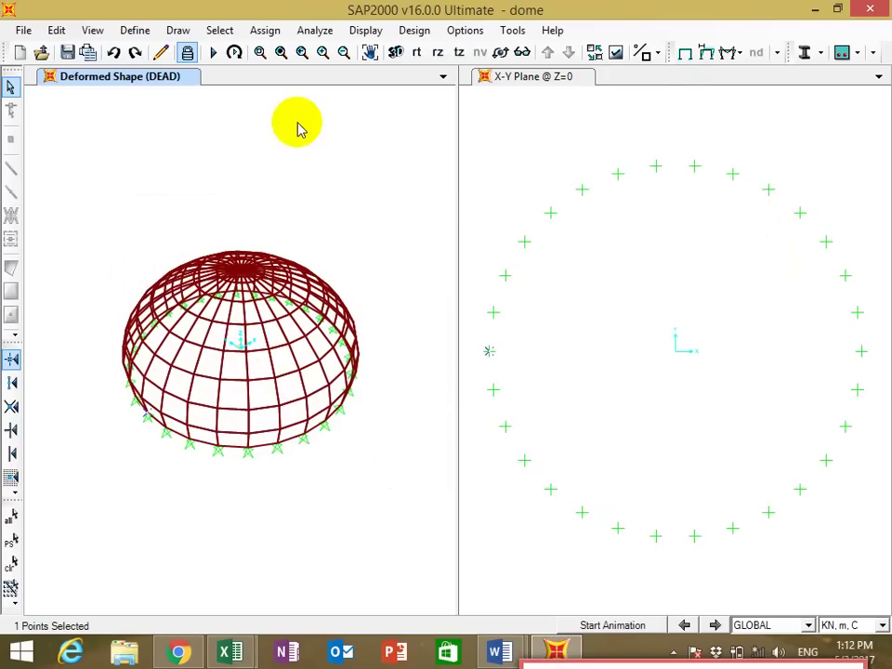
{"action": "left_click", "coordinate": [683, 54]}
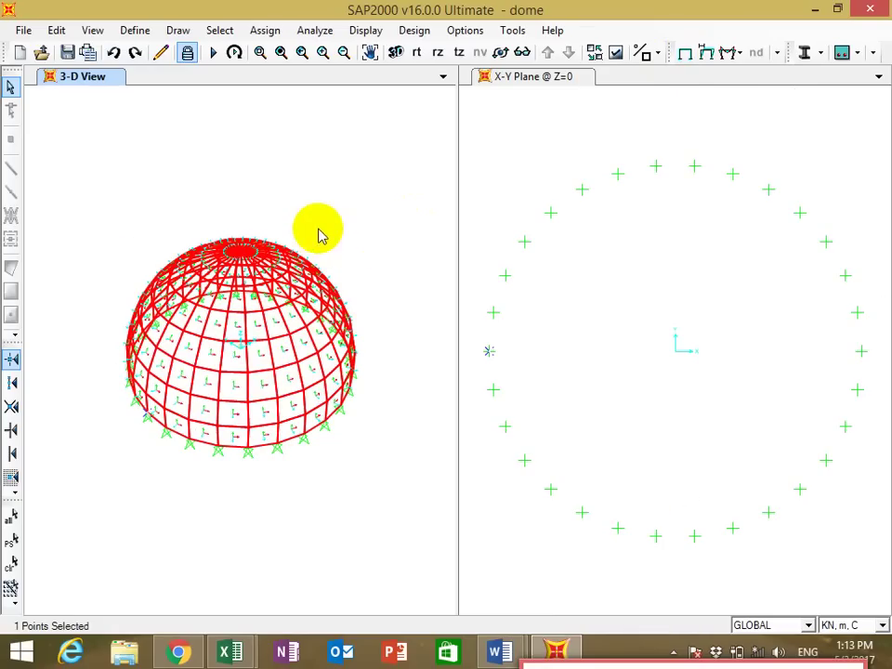
{"action": "left_click", "coordinate": [261, 53]}
{"action": "left_click_drag", "start_coordinate": [227, 323], "coordinate": [274, 406]}
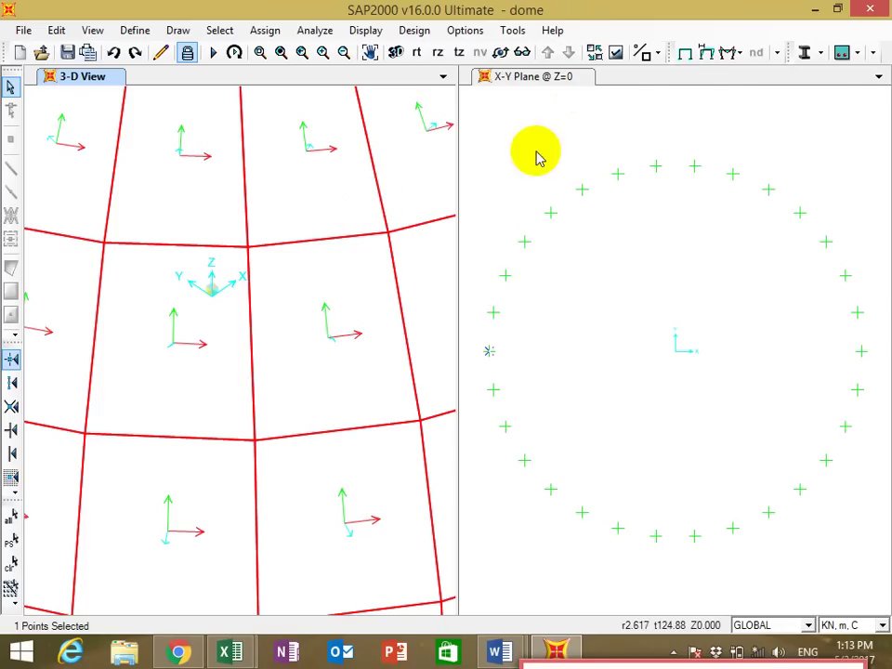
Step: Display the shell resultant force F11 contours for the DEAD case on the dome, with stress averaging at all joints
{"action": "left_click", "coordinate": [728, 53]}
{"action": "left_click", "coordinate": [735, 111]}
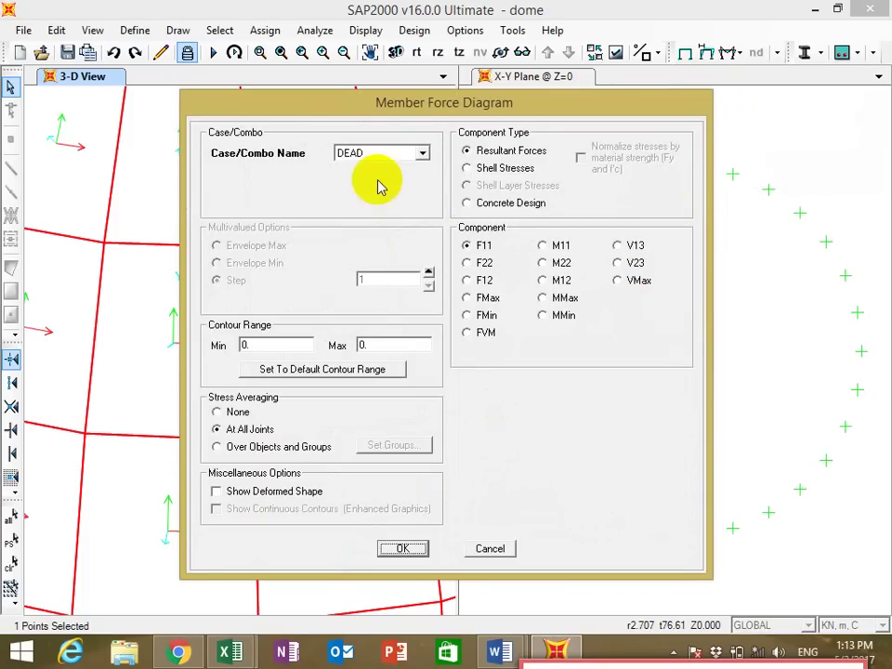
{"action": "left_click", "coordinate": [381, 154]}
{"action": "left_click", "coordinate": [380, 156]}
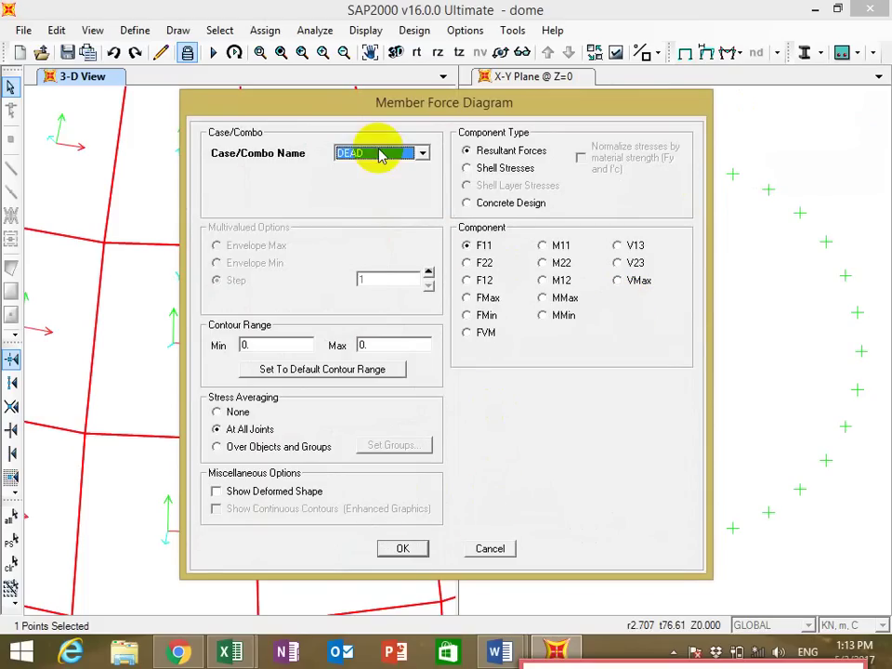
{"action": "left_click", "coordinate": [400, 556]}
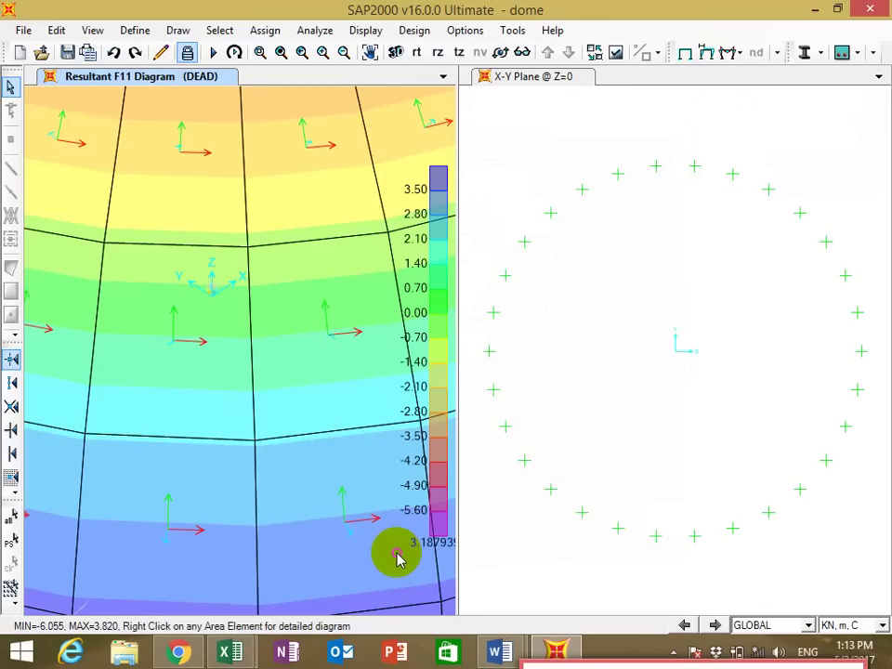